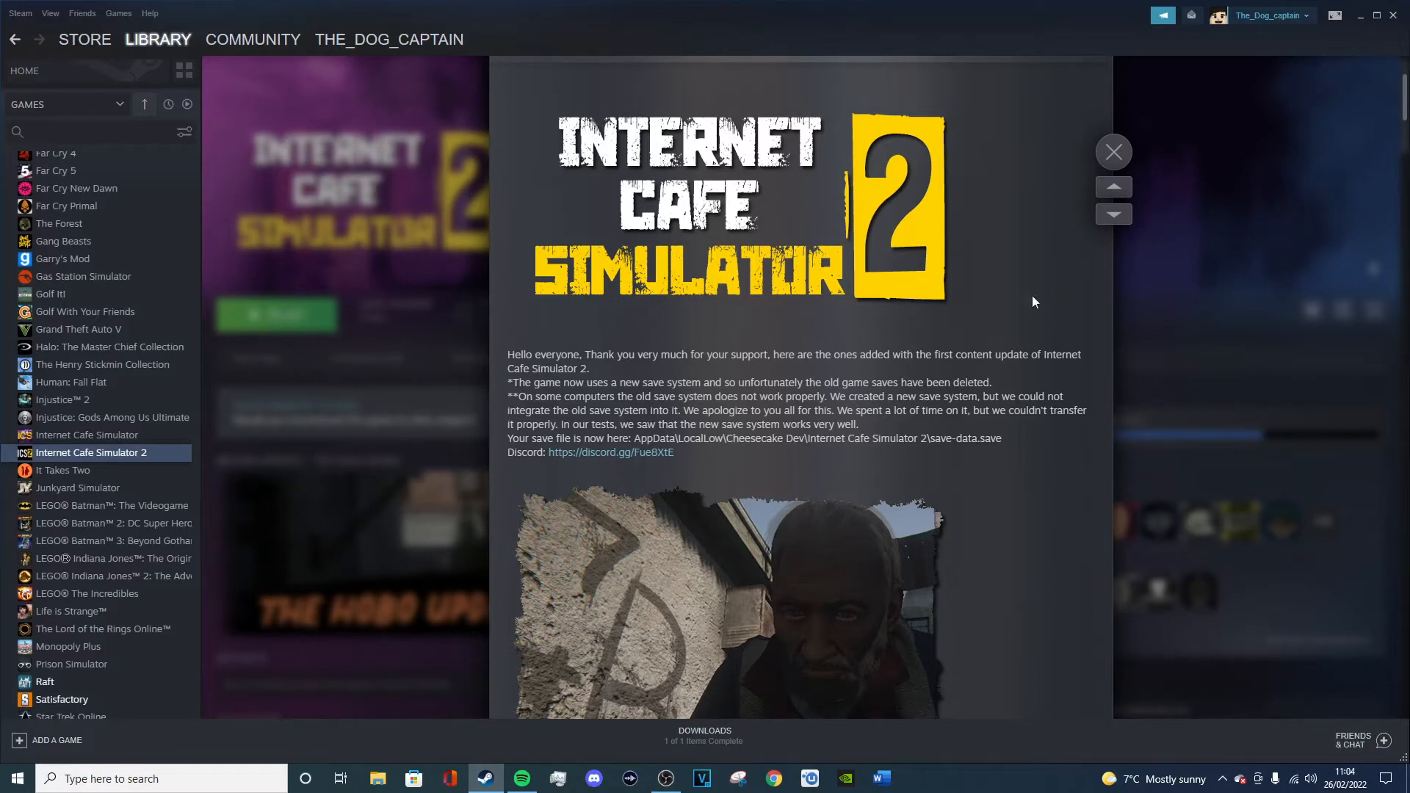
pyautogui.scroll(-1, 962, 325)
pyautogui.scroll(-2, 962, 325)
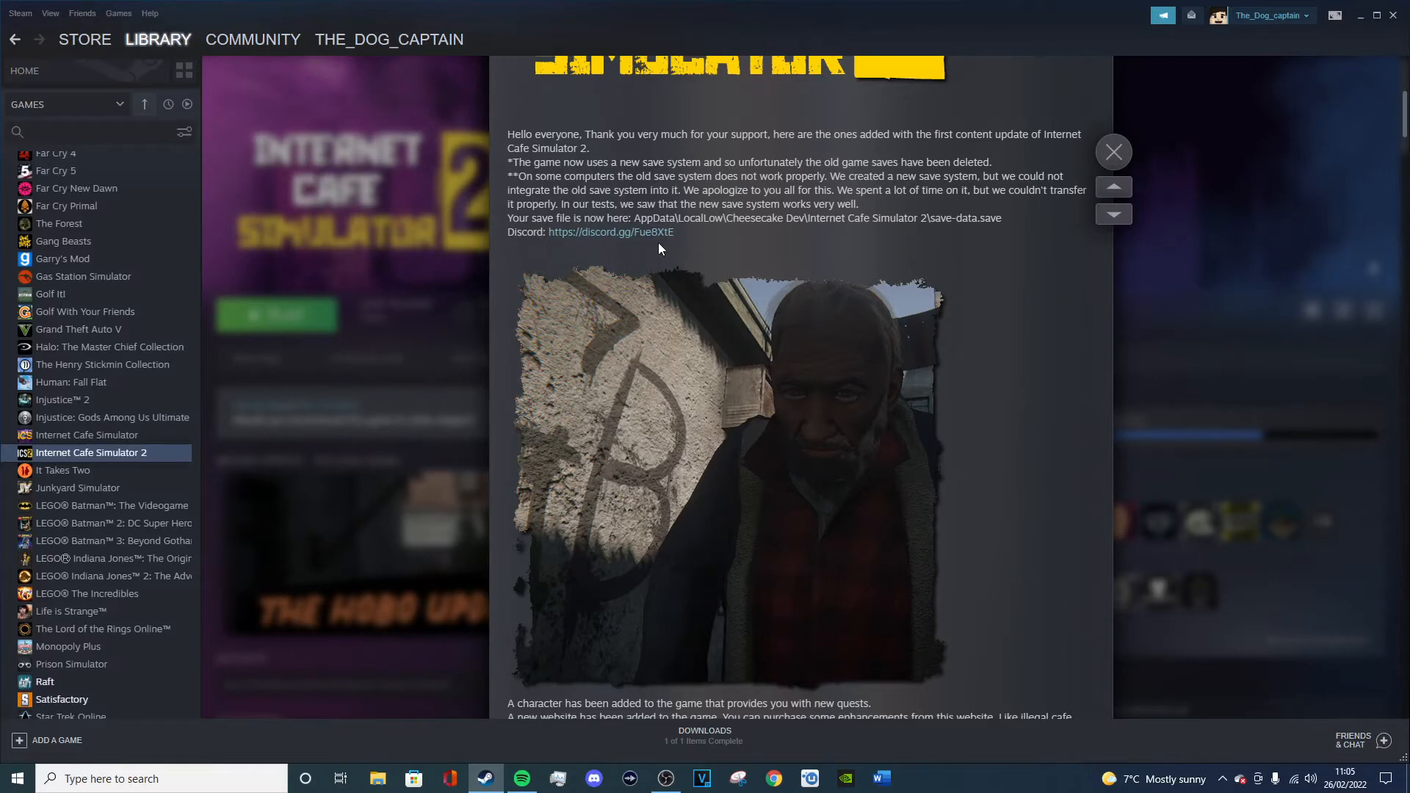
pyautogui.scroll(-1, 667, 246)
pyautogui.scroll(-3, 669, 245)
pyautogui.scroll(3, 660, 162)
pyautogui.scroll(-1, 617, 171)
pyautogui.scroll(-2, 642, 253)
pyautogui.scroll(-1, 642, 252)
pyautogui.scroll(-1, 642, 252)
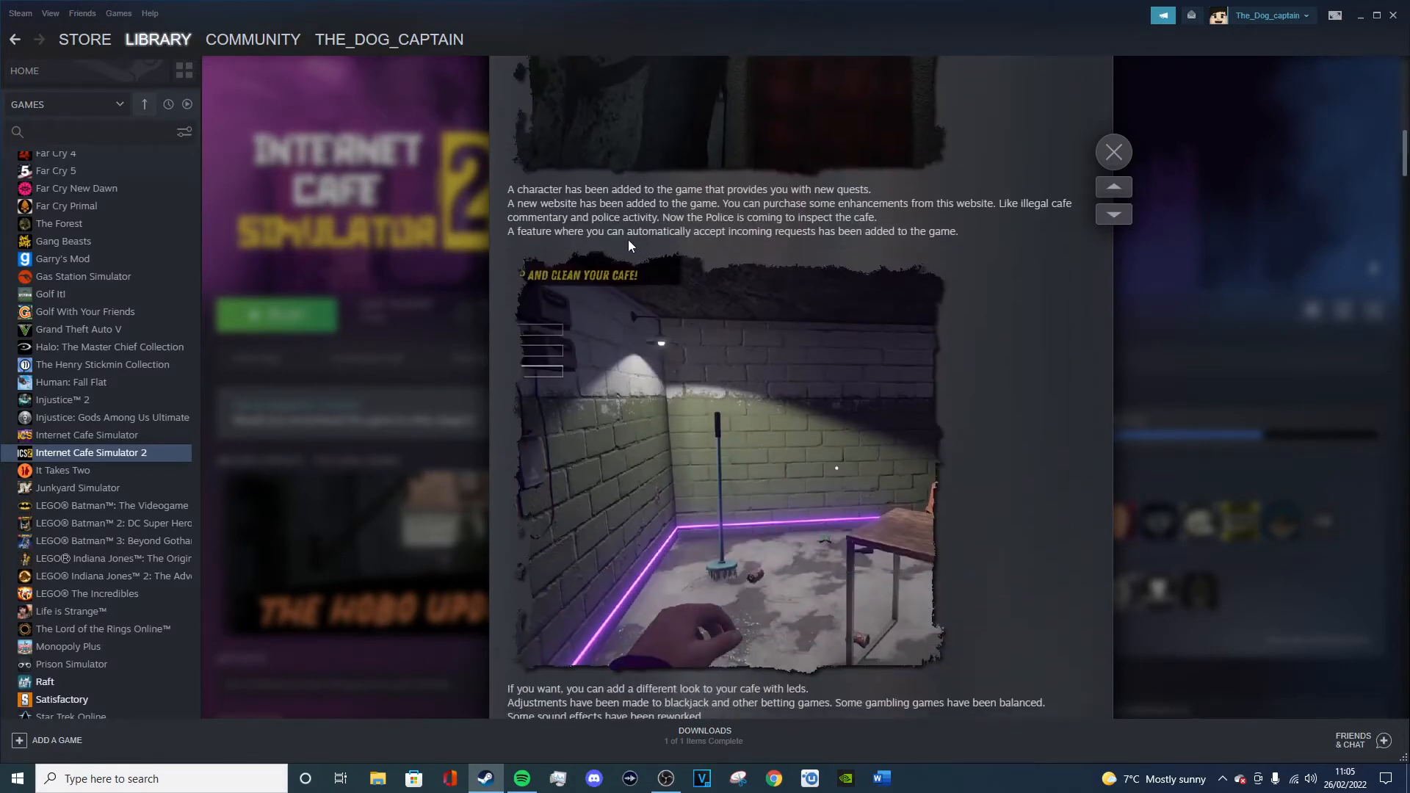
pyautogui.scroll(2, 628, 240)
pyautogui.scroll(2, 624, 225)
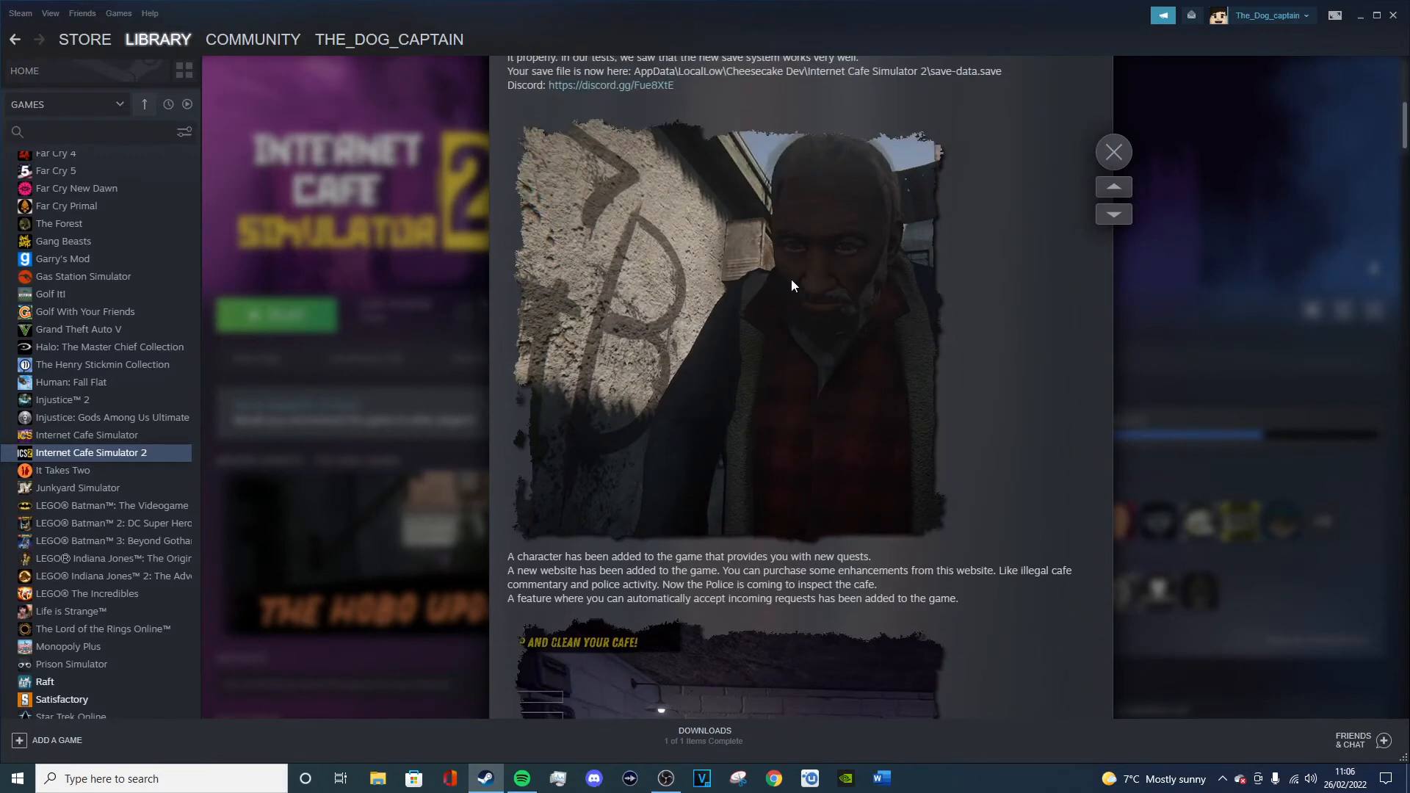
pyautogui.scroll(-1, 788, 284)
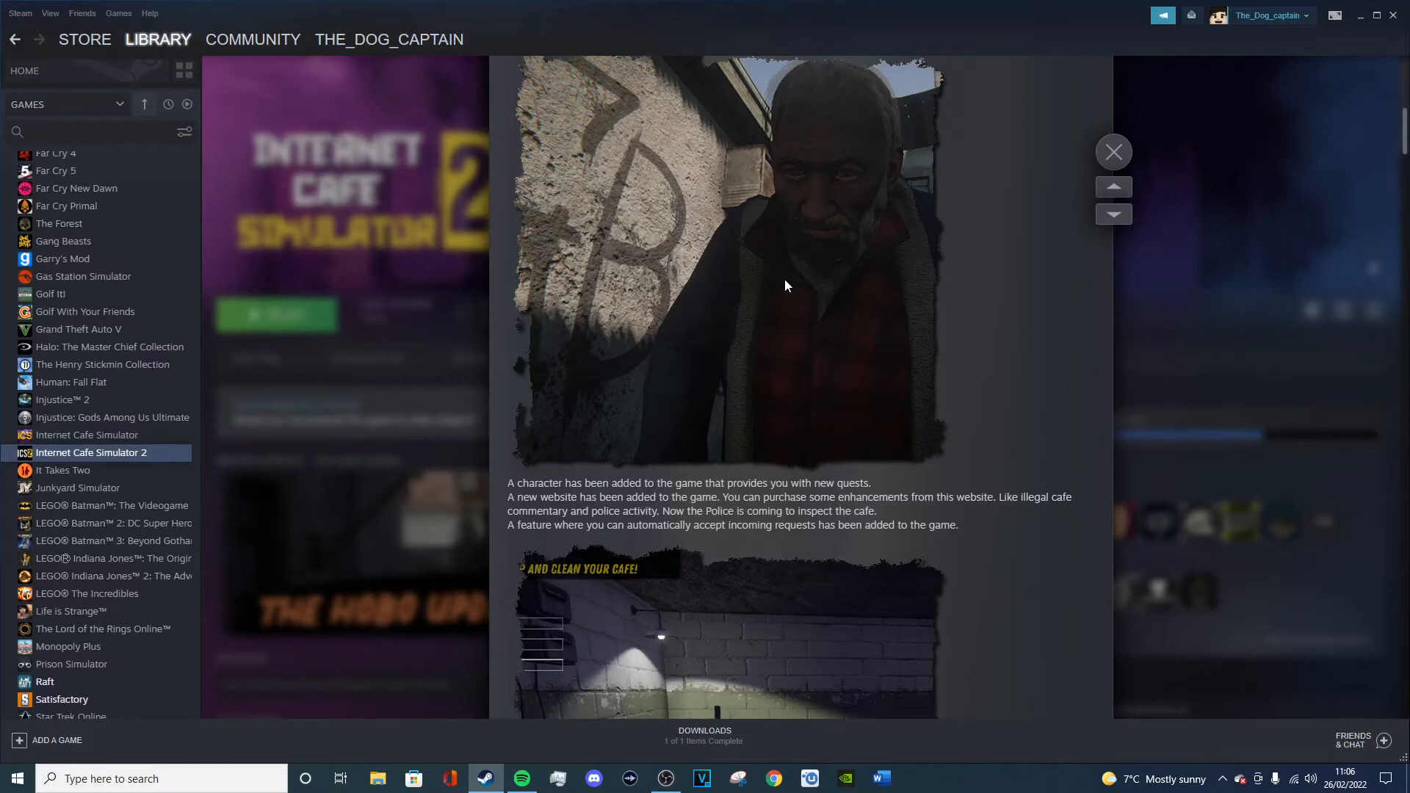
pyautogui.scroll(-3, 784, 284)
pyautogui.scroll(-2, 785, 283)
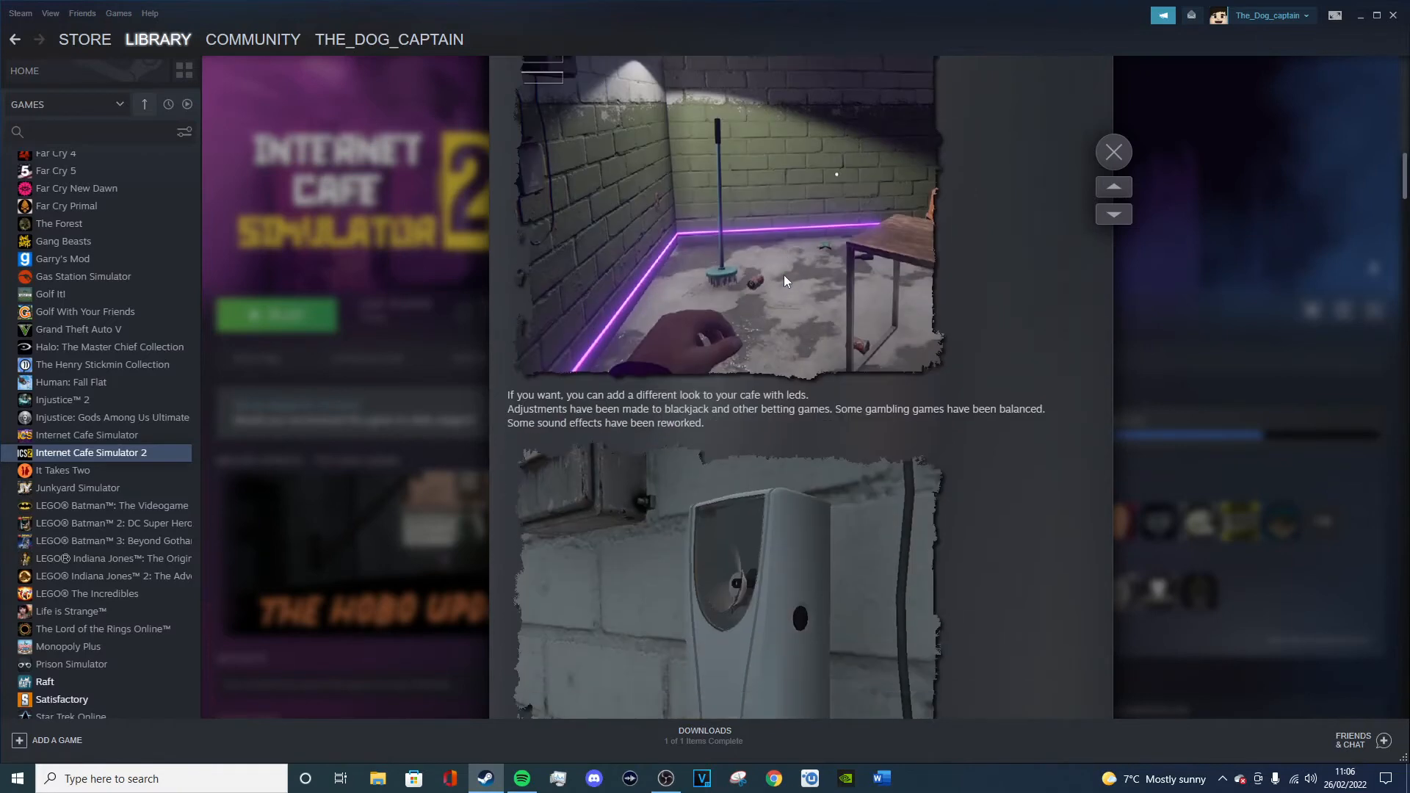
pyautogui.scroll(-1, 785, 281)
pyautogui.scroll(-1, 784, 275)
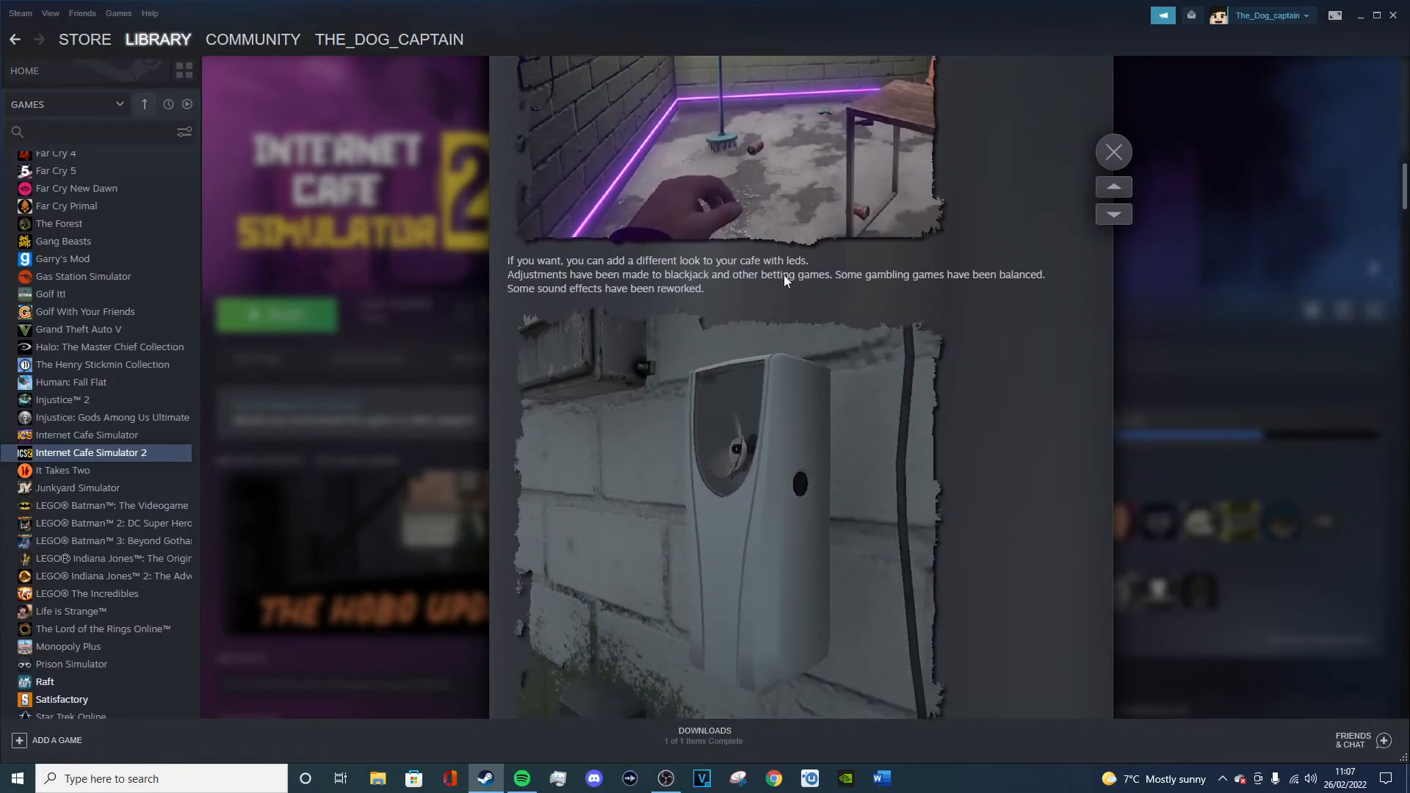
pyautogui.scroll(1, 783, 274)
pyautogui.scroll(3, 783, 274)
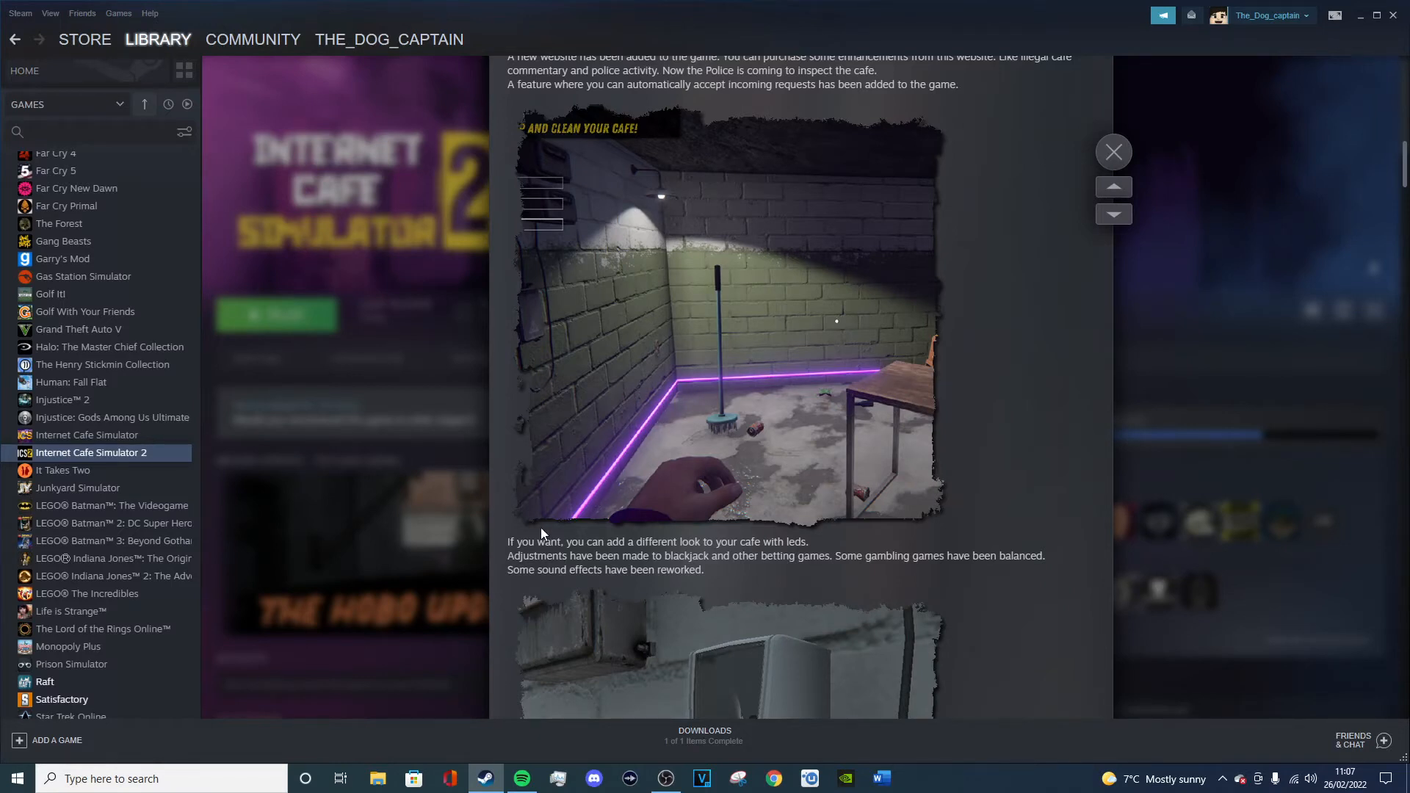
pyautogui.scroll(-3, 754, 465)
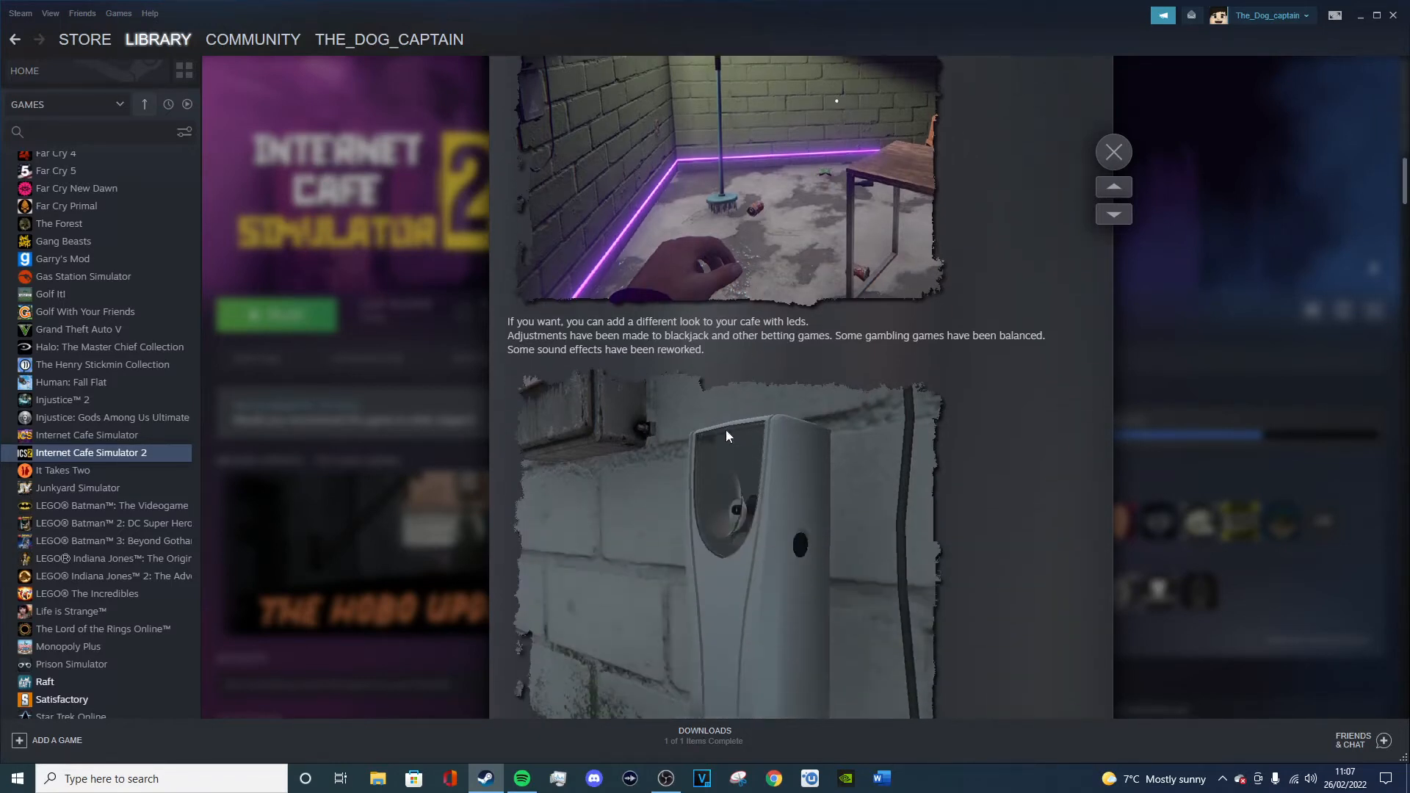
pyautogui.scroll(3, 725, 429)
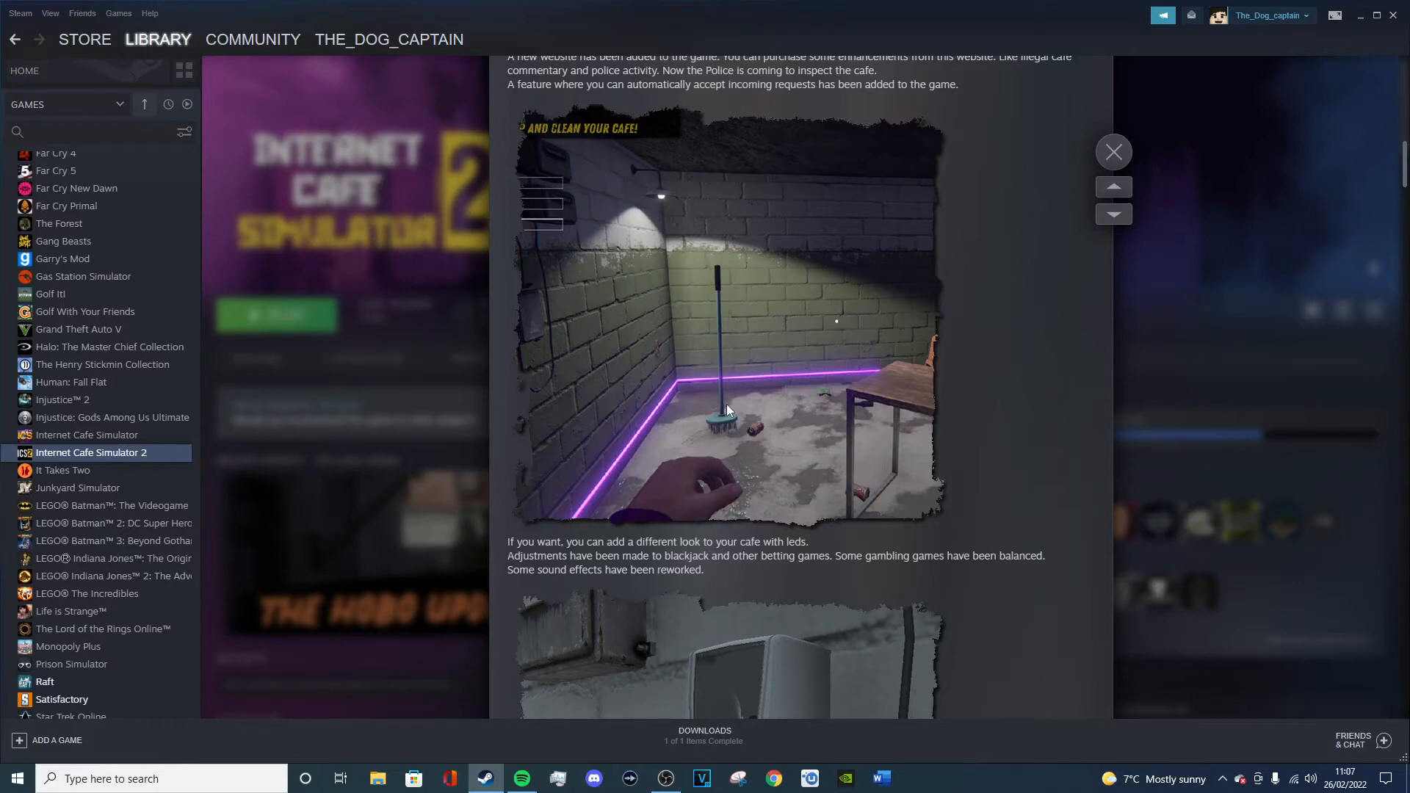
pyautogui.scroll(-3, 920, 405)
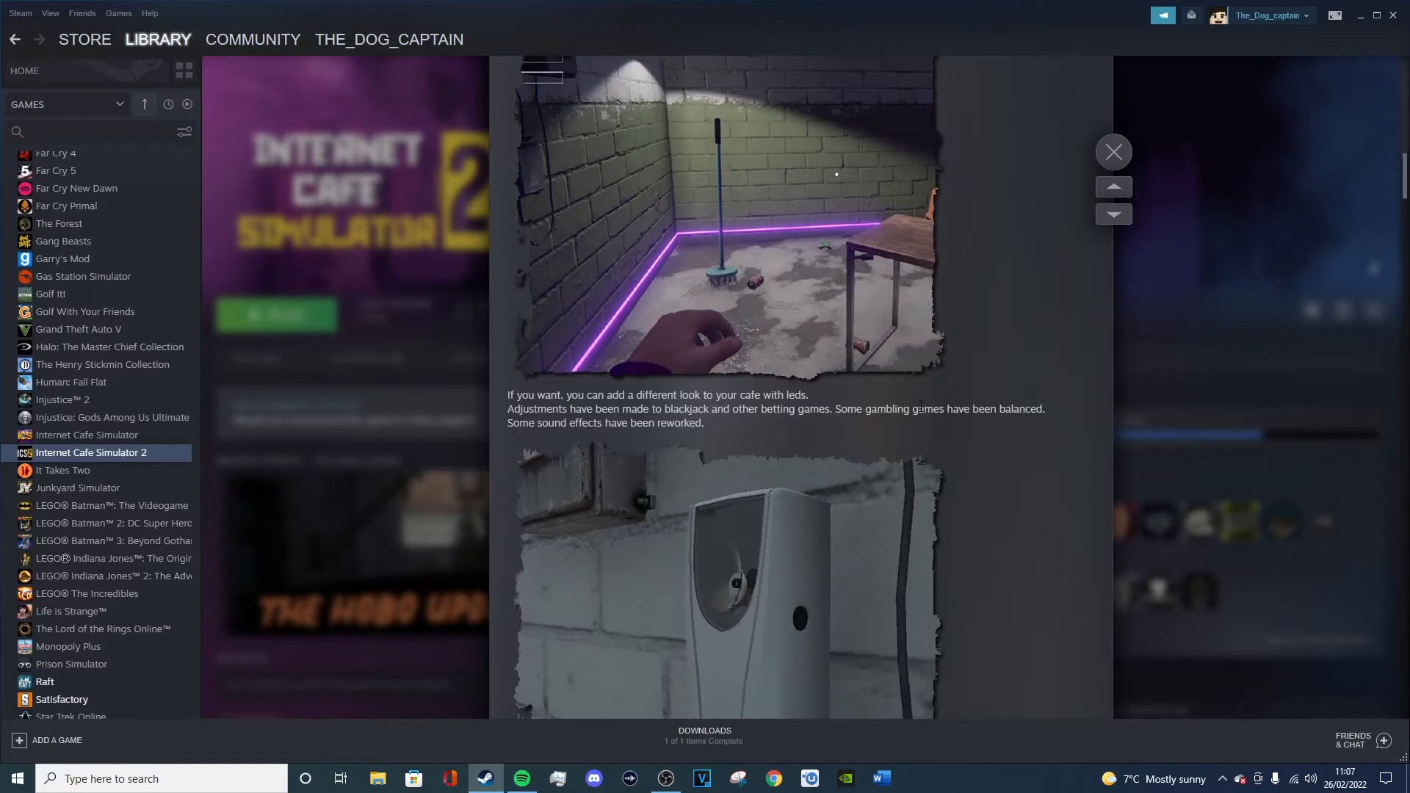
pyautogui.scroll(-5, 912, 405)
pyautogui.scroll(-2, 881, 403)
pyautogui.scroll(2, 865, 403)
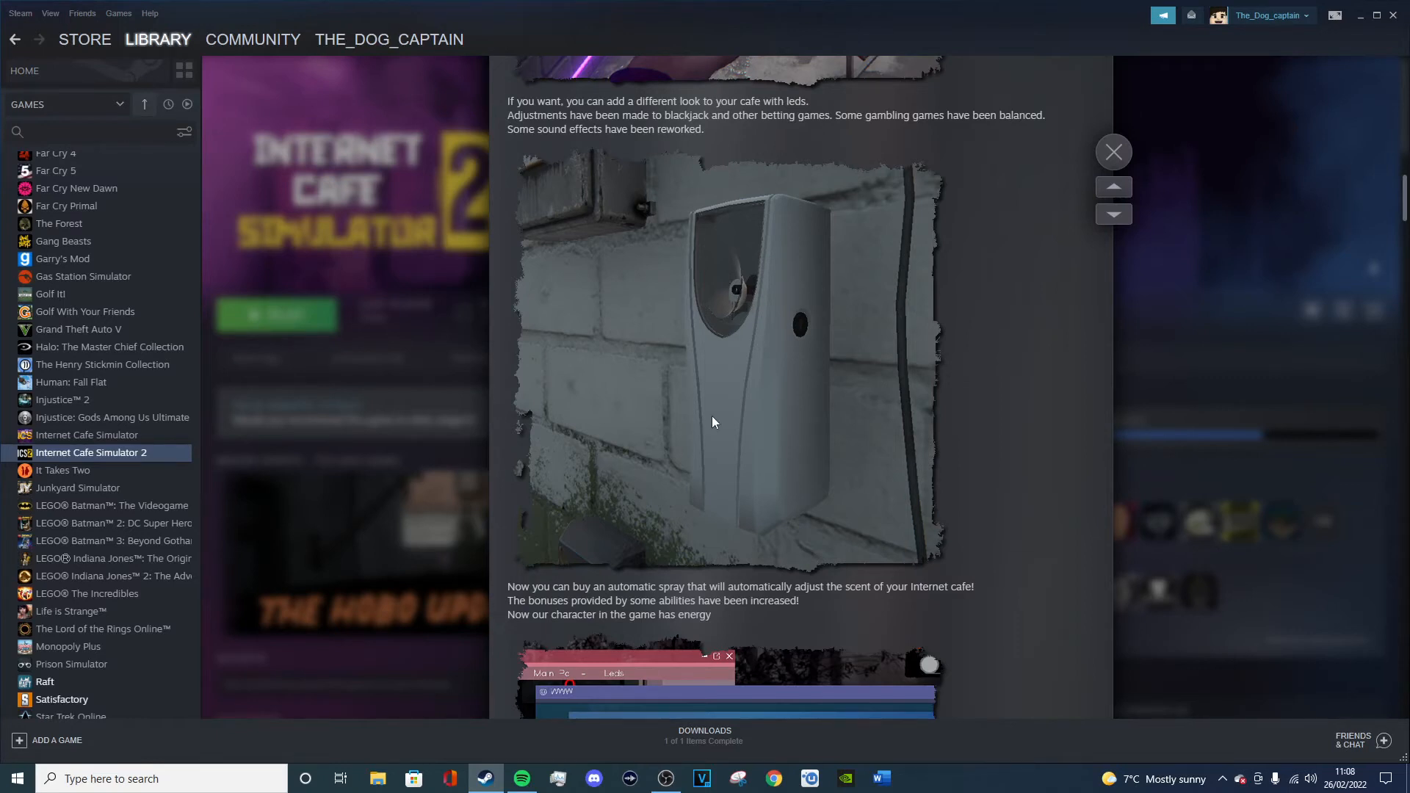
pyautogui.scroll(-3, 711, 418)
pyautogui.scroll(-1, 711, 420)
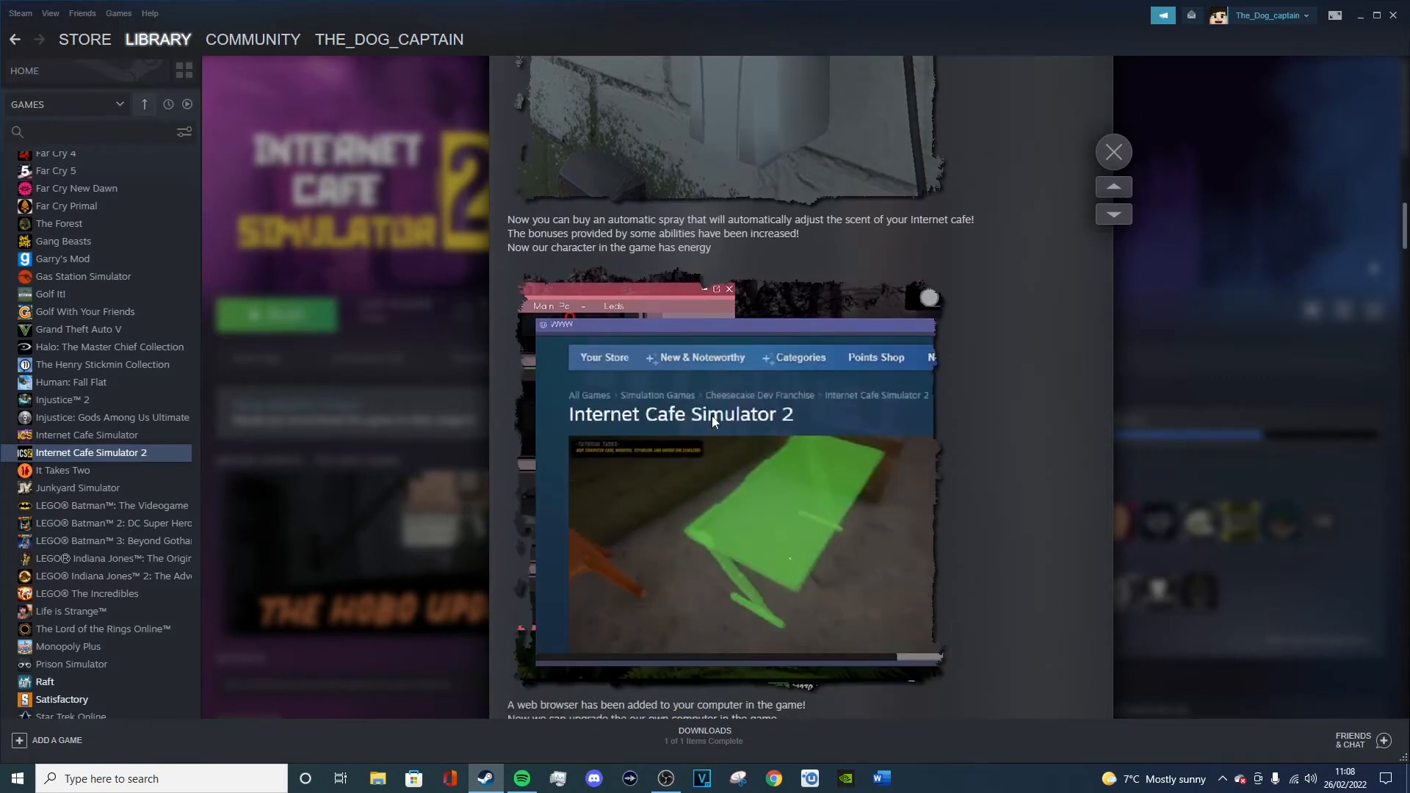
pyautogui.scroll(-1, 712, 416)
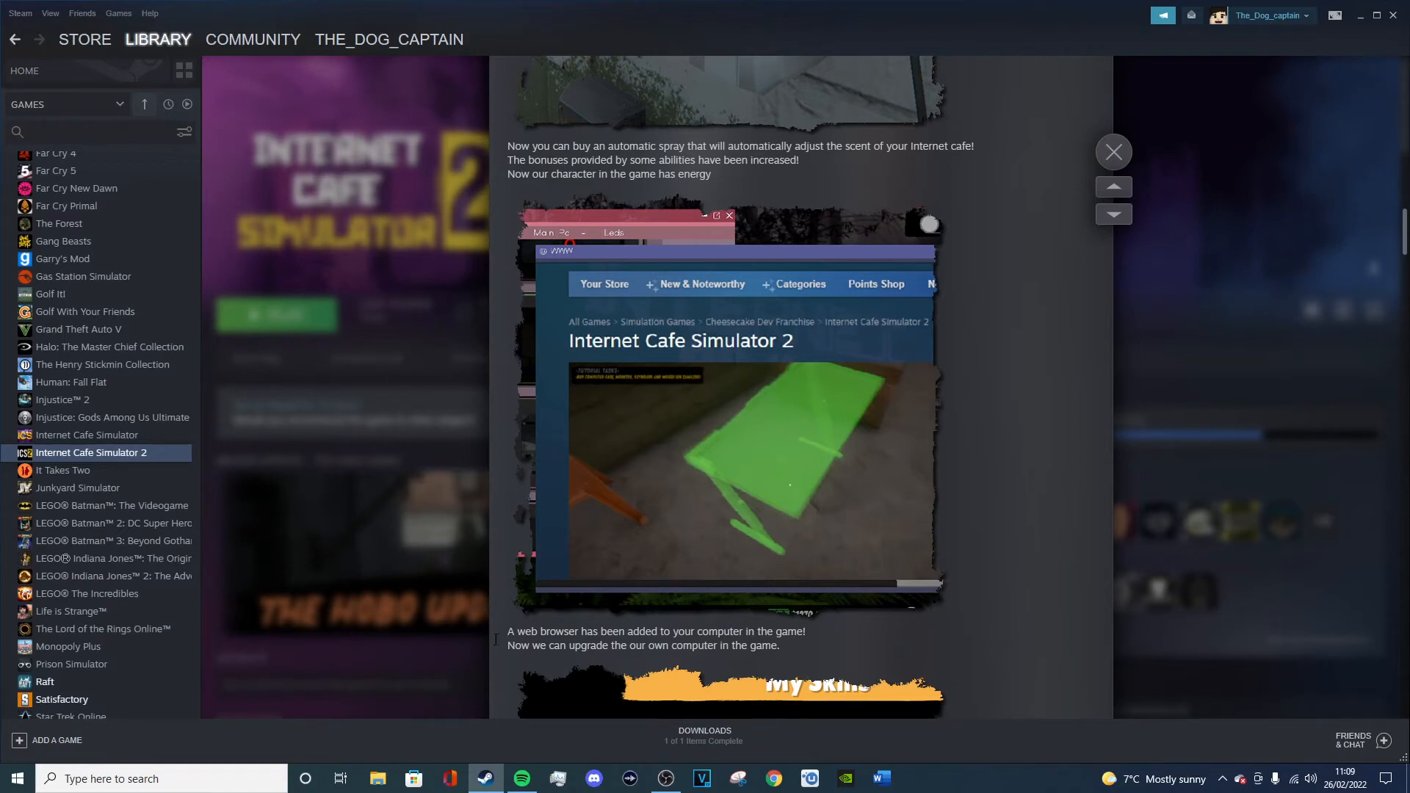
pyautogui.scroll(-3, 1025, 503)
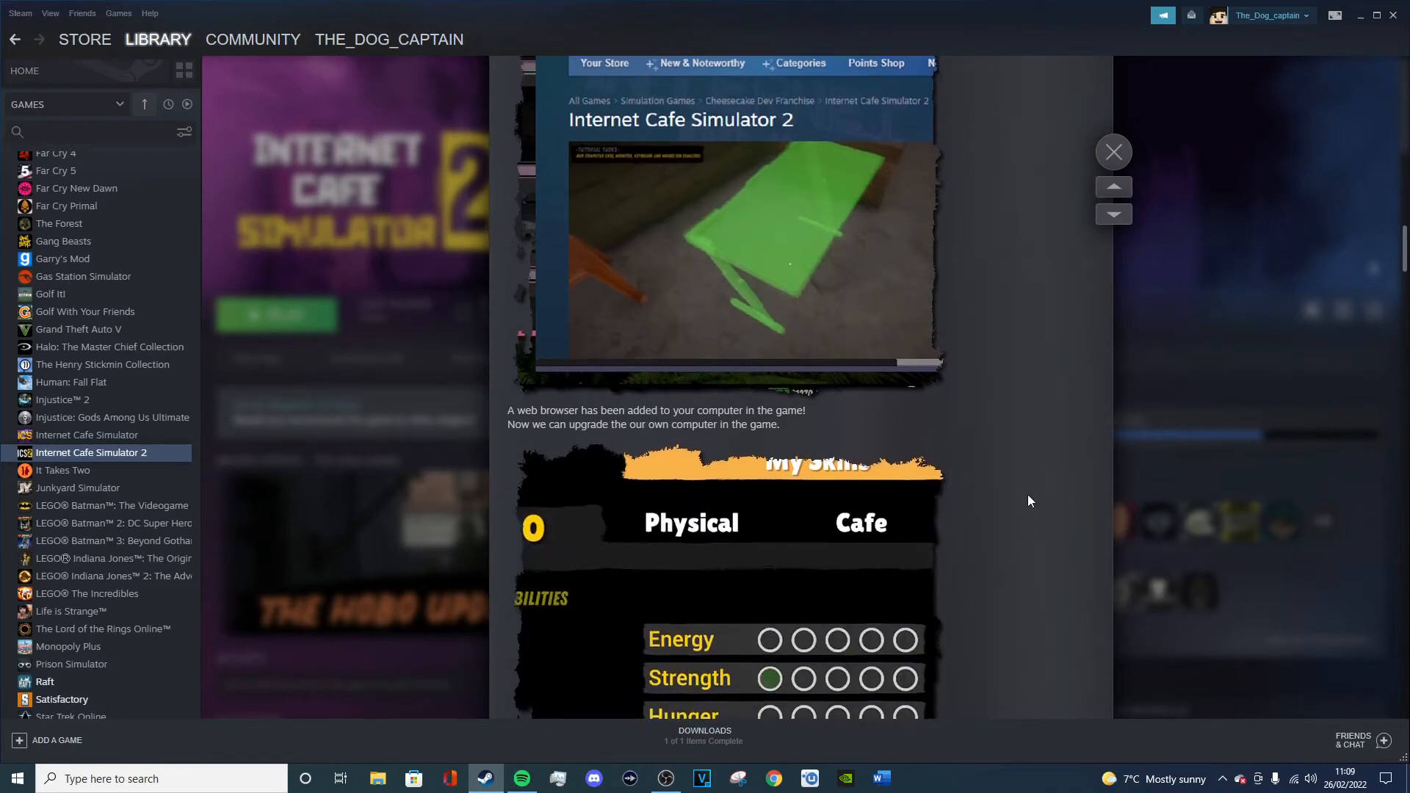
pyautogui.scroll(-2, 1028, 494)
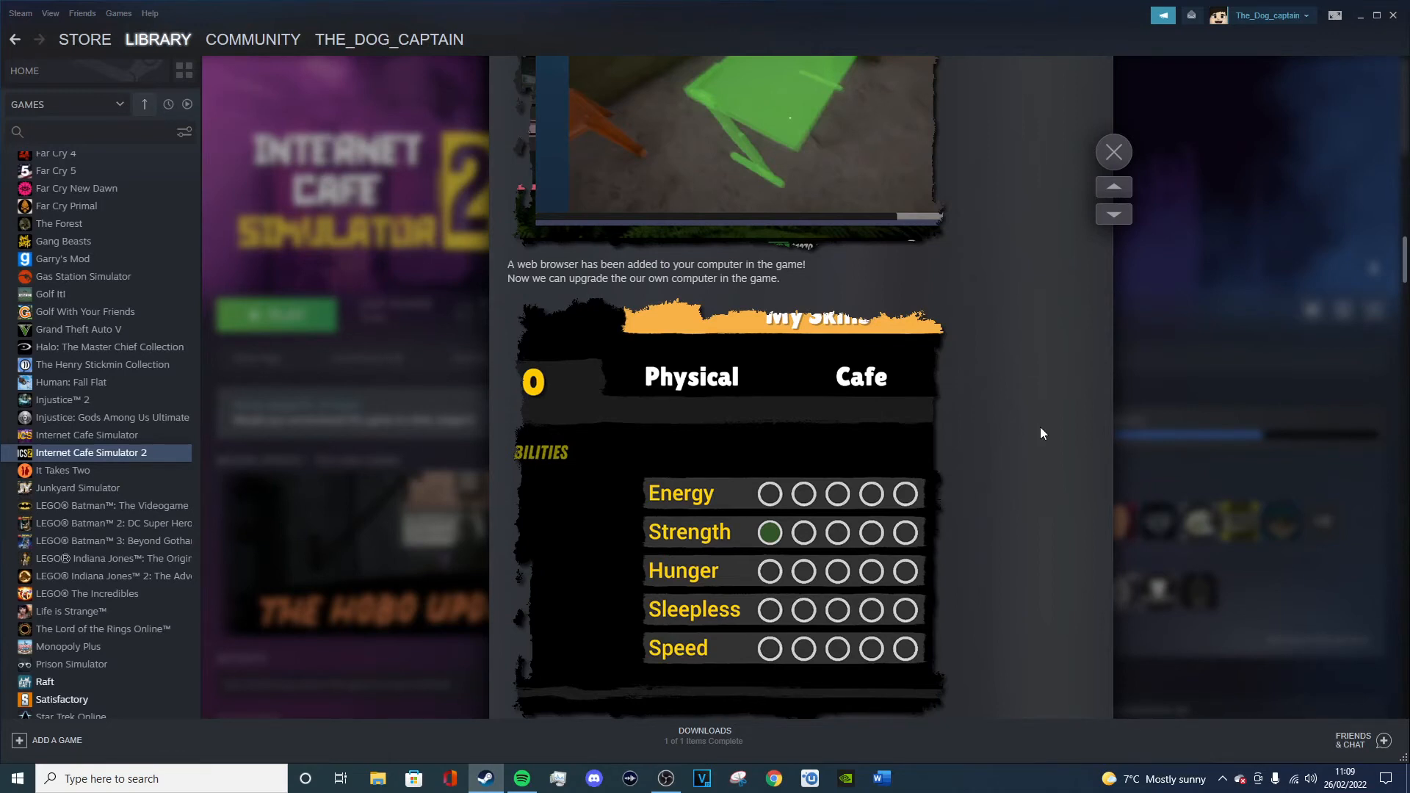
pyautogui.scroll(-2, 935, 494)
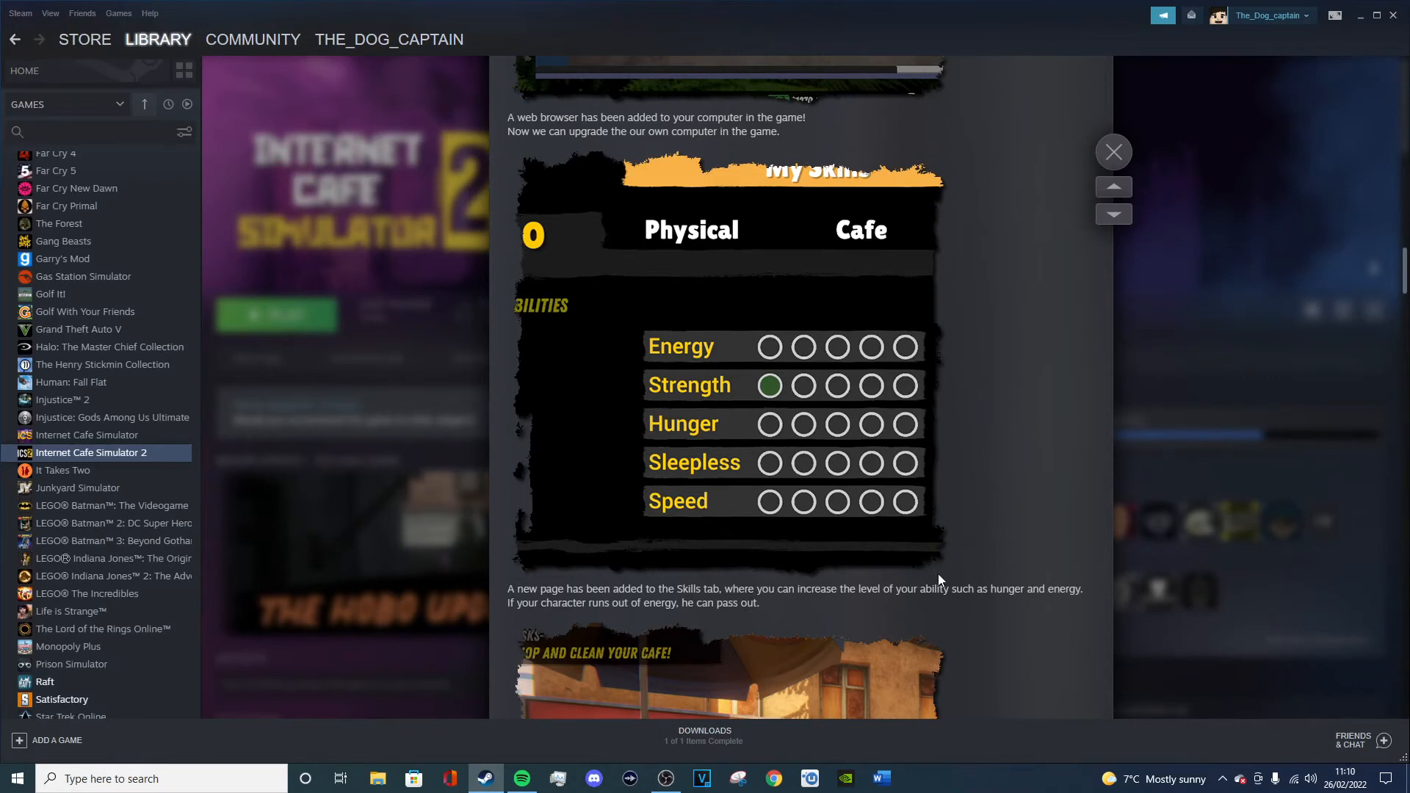
pyautogui.scroll(-2, 938, 574)
pyautogui.scroll(-2, 918, 583)
pyautogui.scroll(-1, 908, 581)
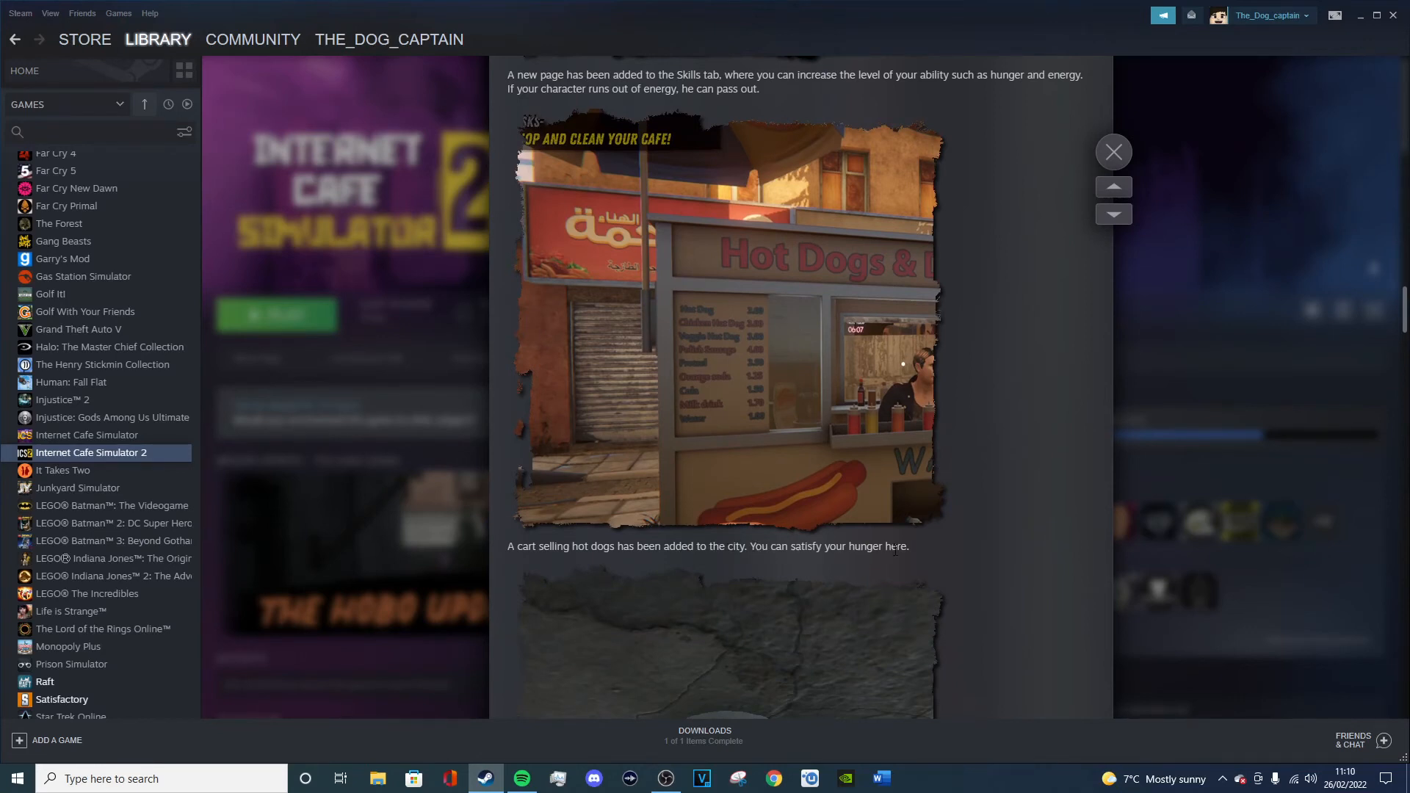
pyautogui.scroll(-1, 984, 510)
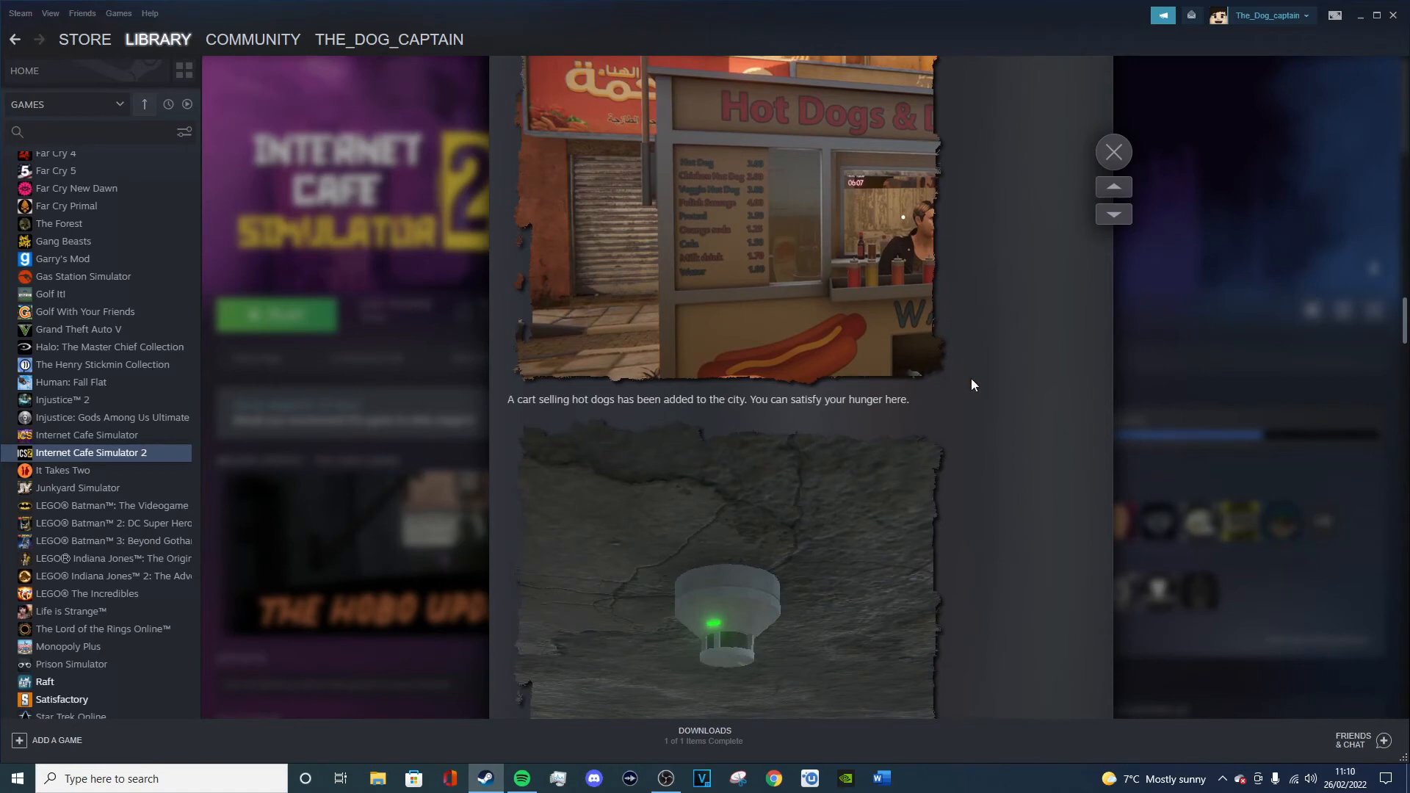
pyautogui.scroll(-2, 977, 399)
pyautogui.scroll(-1, 977, 400)
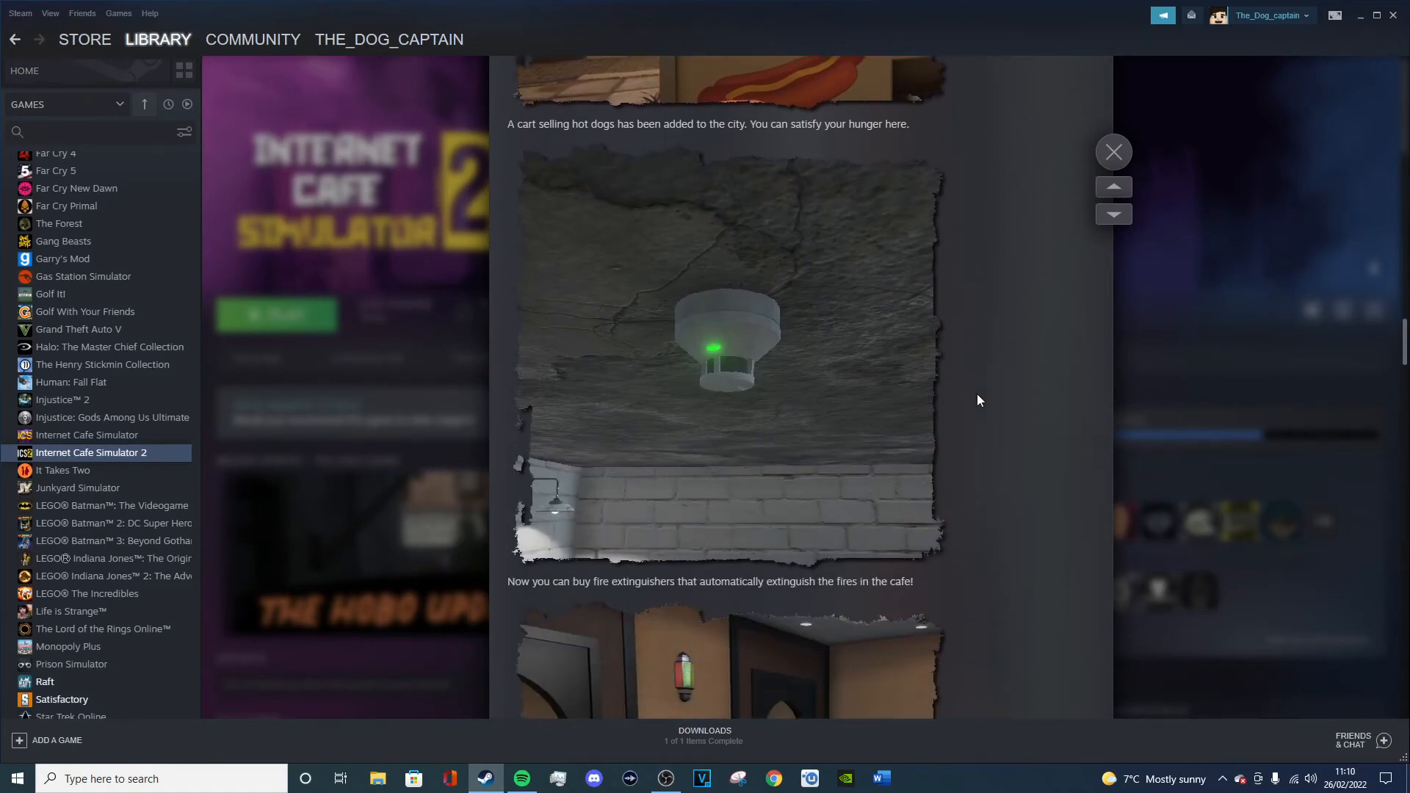
pyautogui.scroll(1, 976, 393)
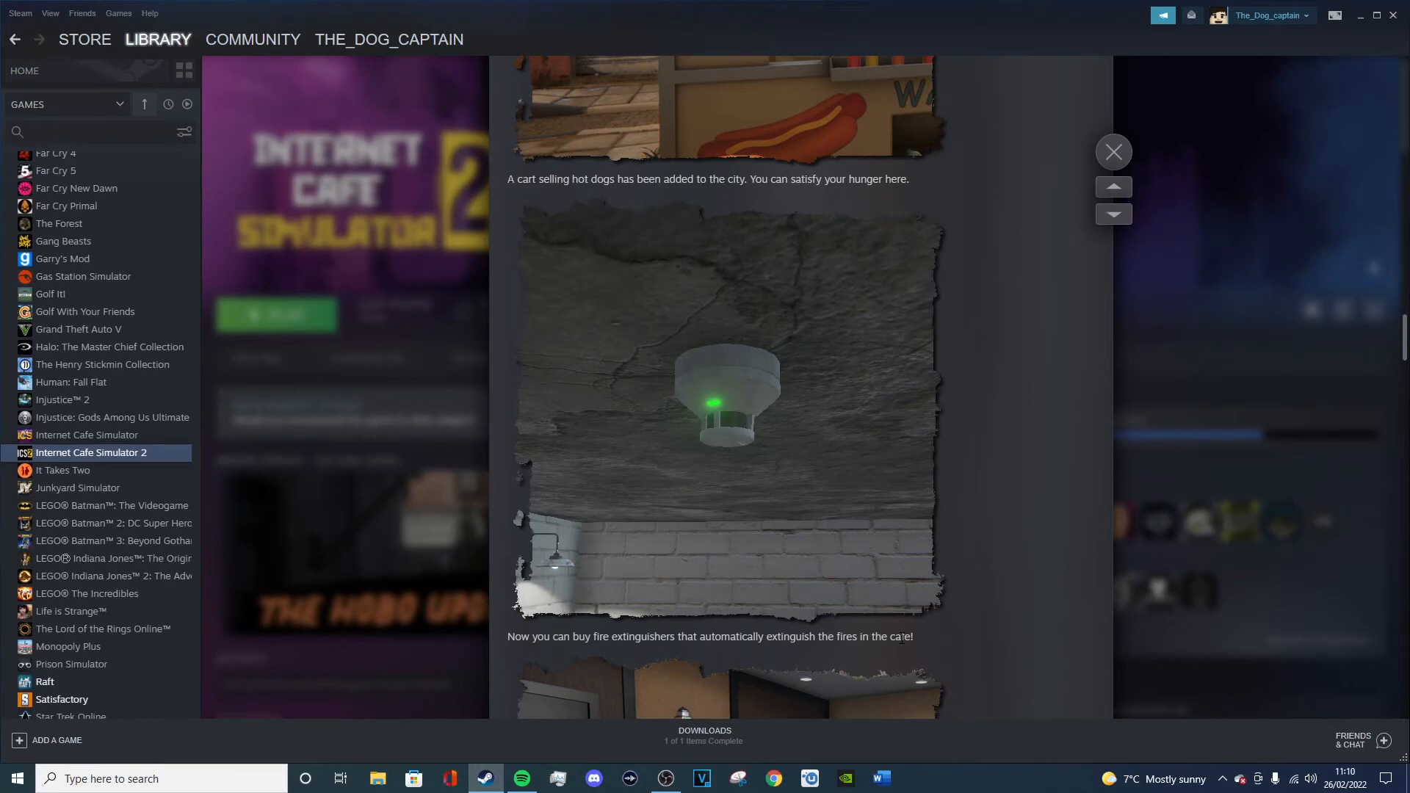
pyautogui.scroll(-3, 1000, 595)
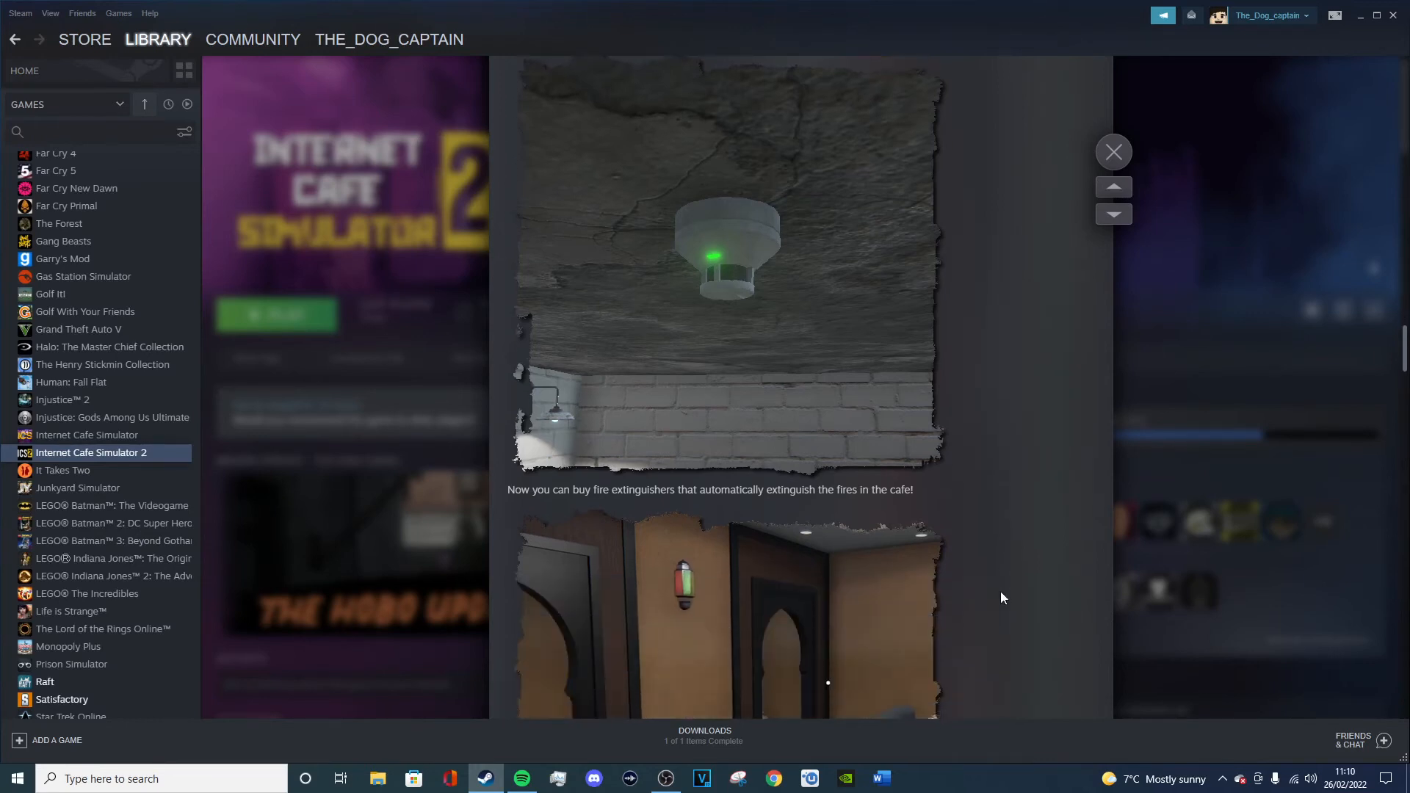
pyautogui.scroll(-3, 1000, 596)
pyautogui.scroll(-3, 1000, 595)
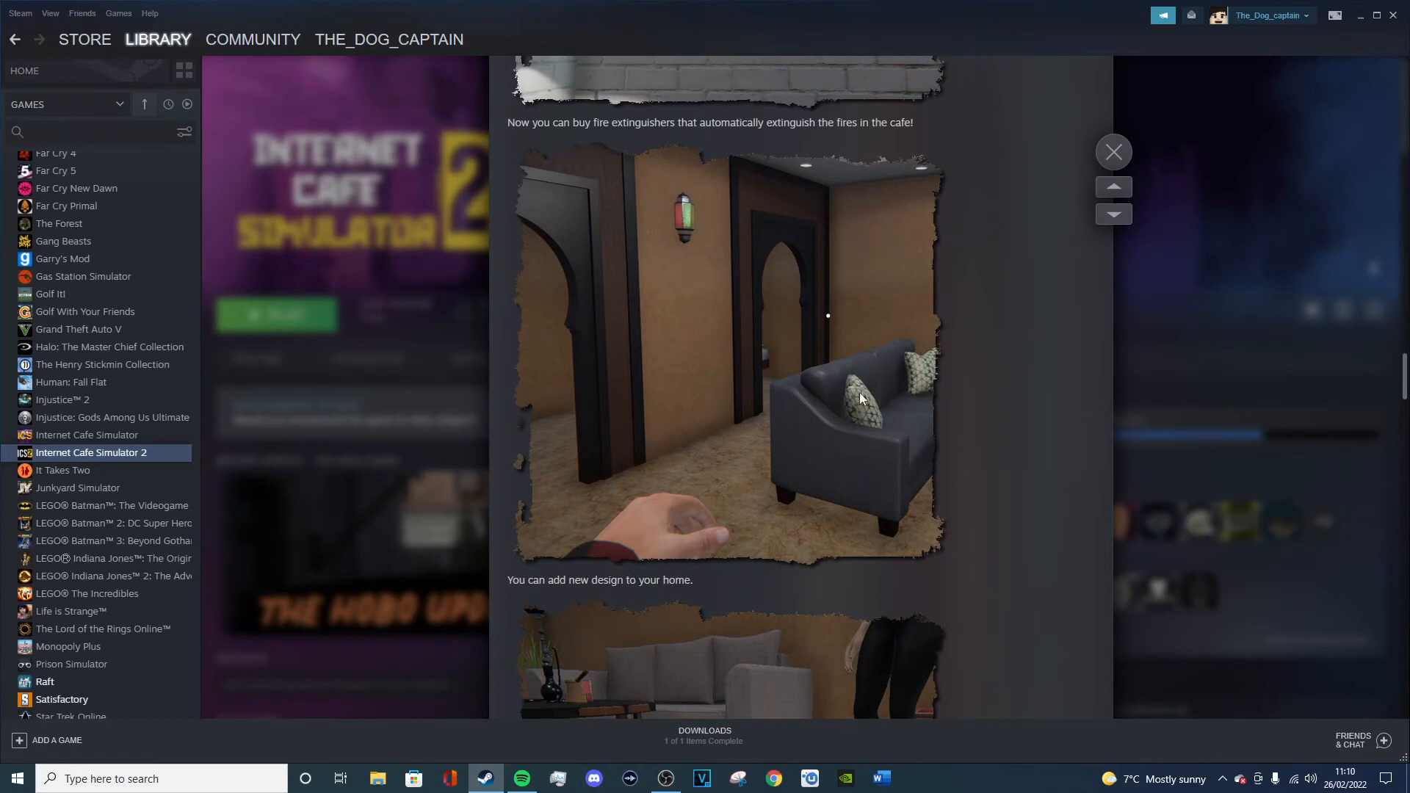
pyautogui.scroll(-2, 1004, 401)
pyautogui.scroll(-3, 1003, 407)
pyautogui.scroll(-2, 1003, 407)
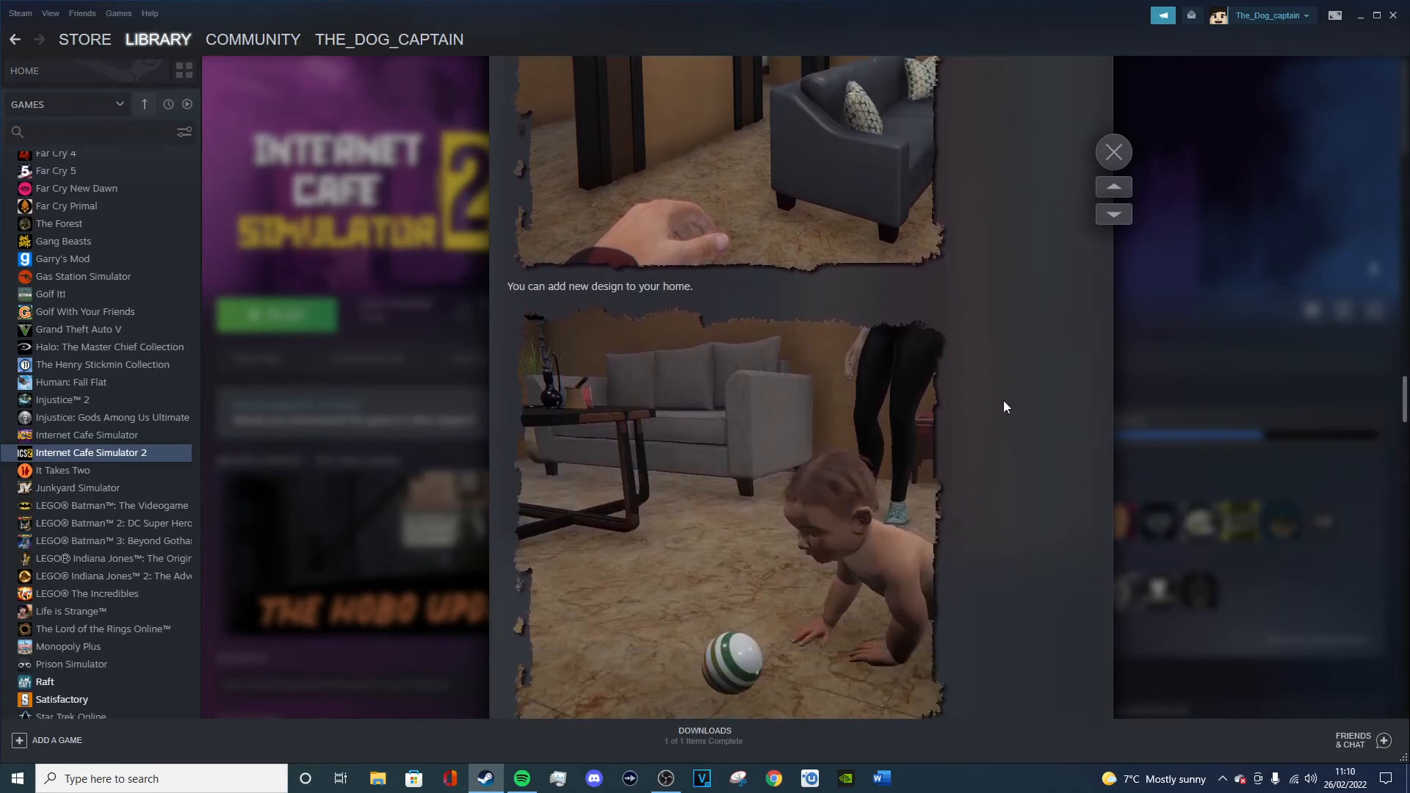
pyautogui.scroll(-2, 1003, 407)
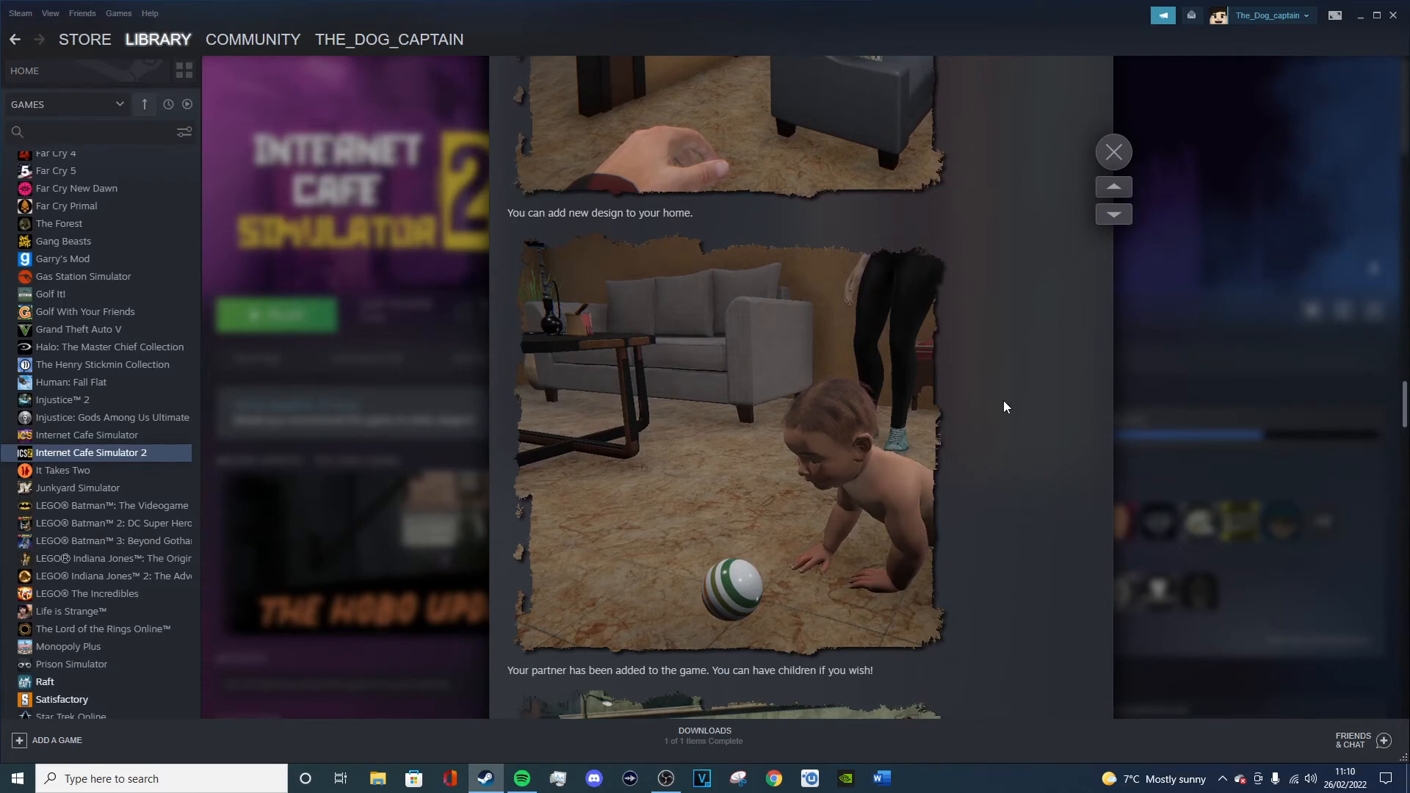
pyautogui.scroll(-2, 1003, 407)
pyautogui.scroll(-4, 1003, 407)
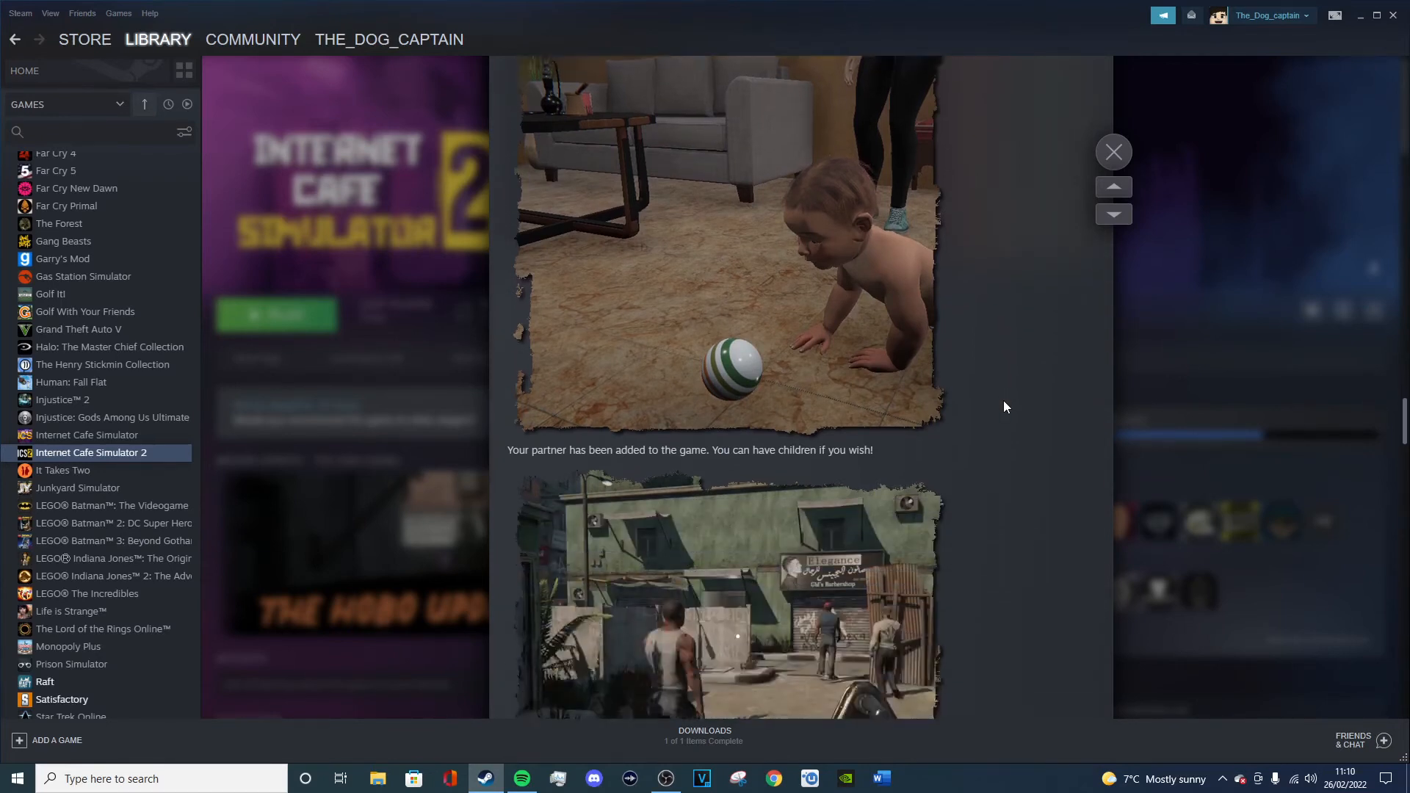
pyautogui.scroll(-3, 1003, 407)
pyautogui.scroll(-5, 1003, 406)
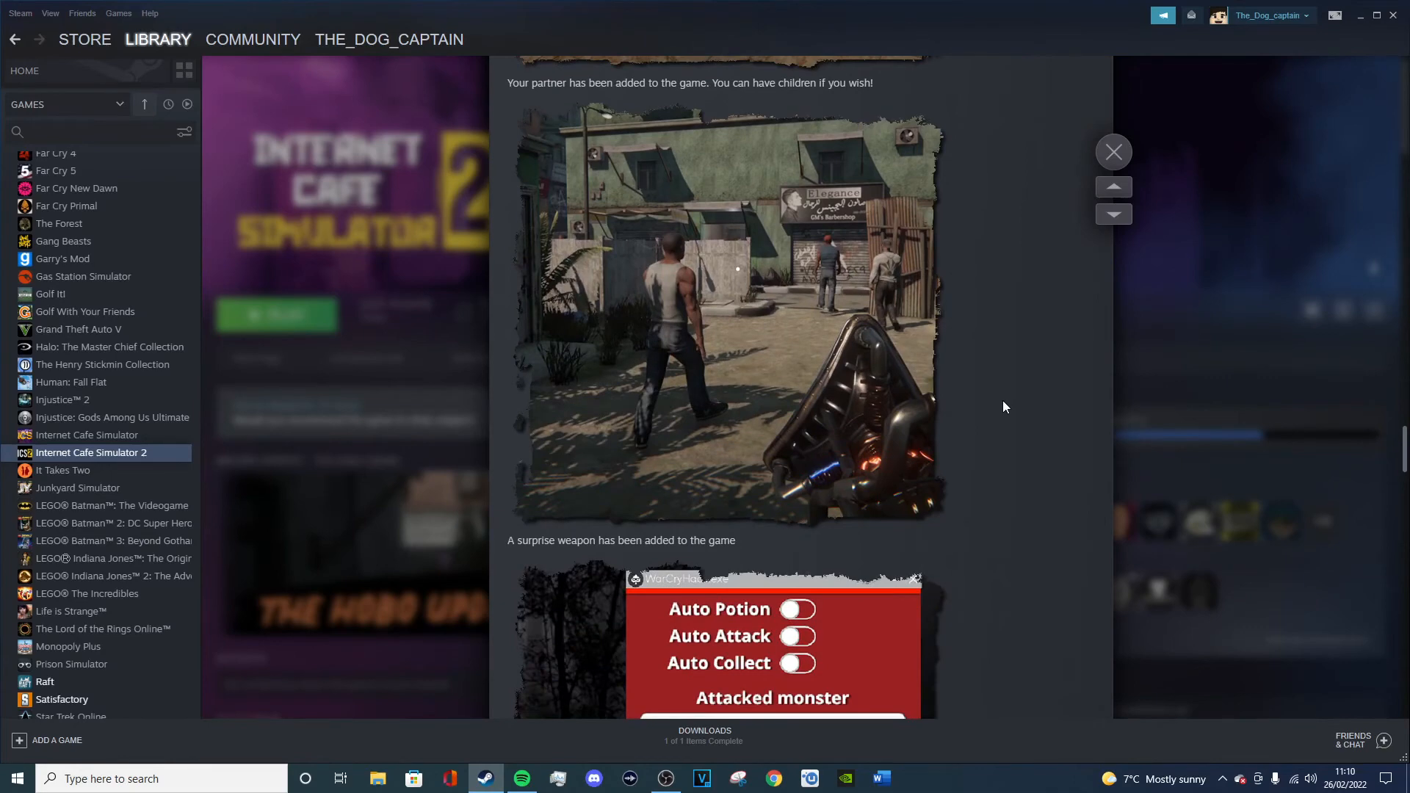
pyautogui.scroll(2, 1003, 406)
pyautogui.scroll(5, 1000, 404)
pyautogui.scroll(2, 995, 400)
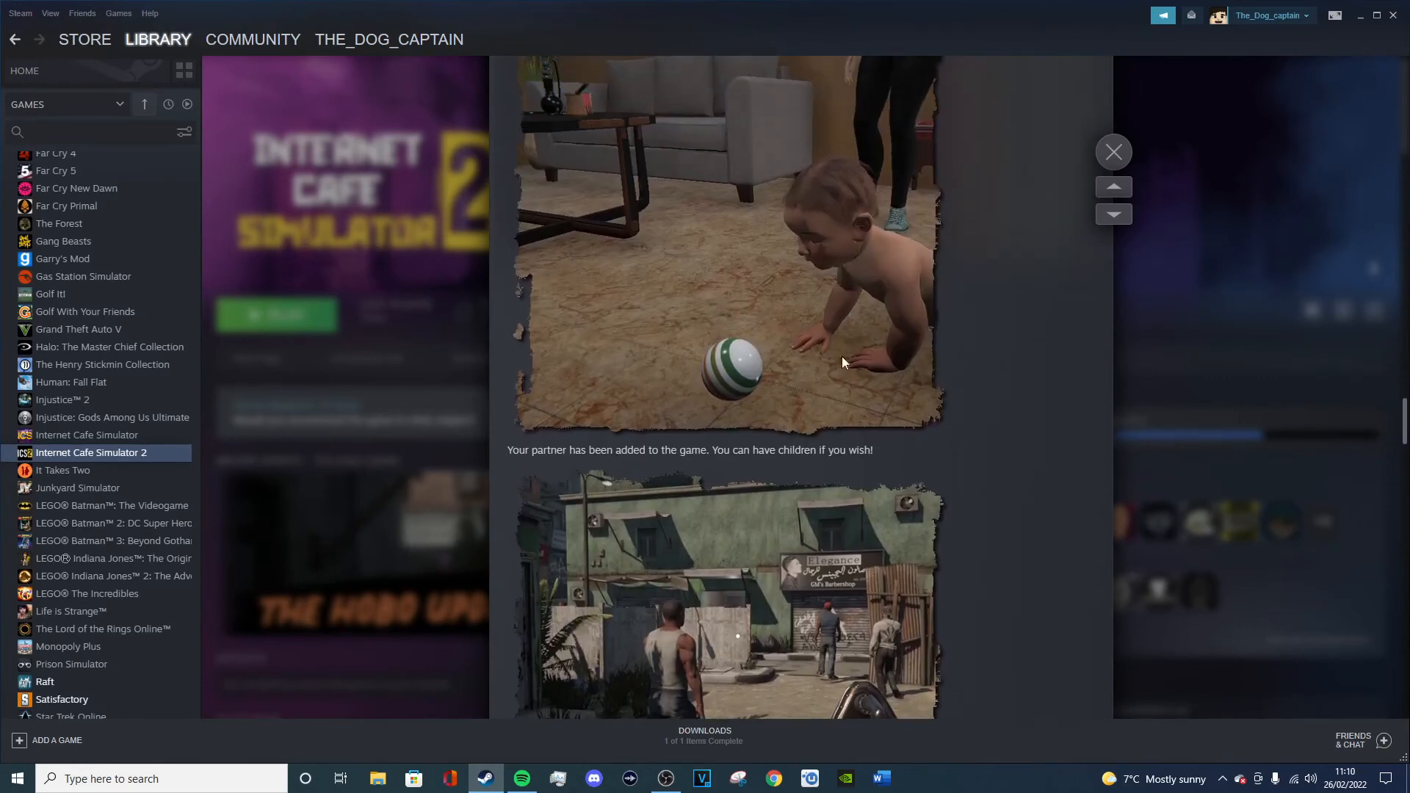
pyautogui.scroll(-7, 986, 262)
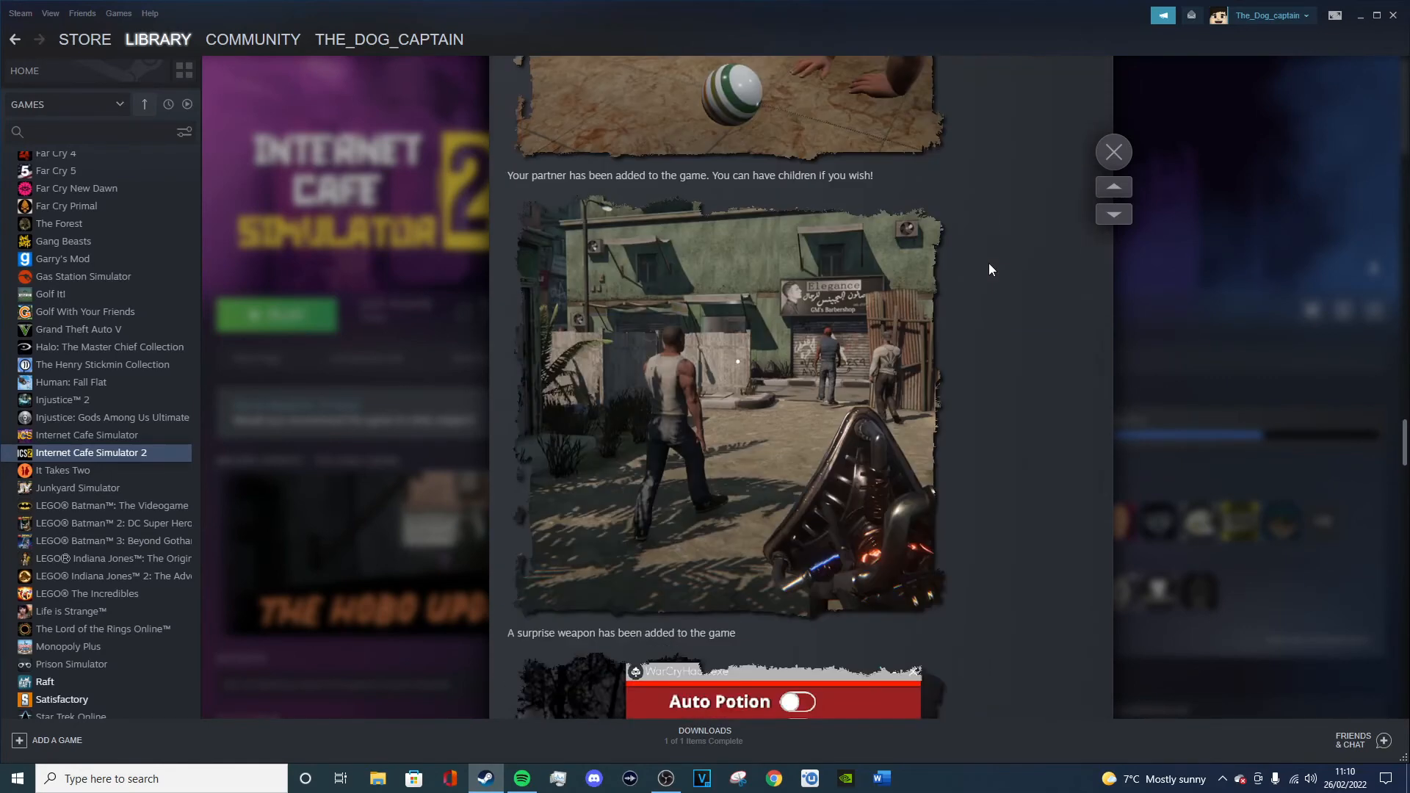
pyautogui.scroll(2, 988, 265)
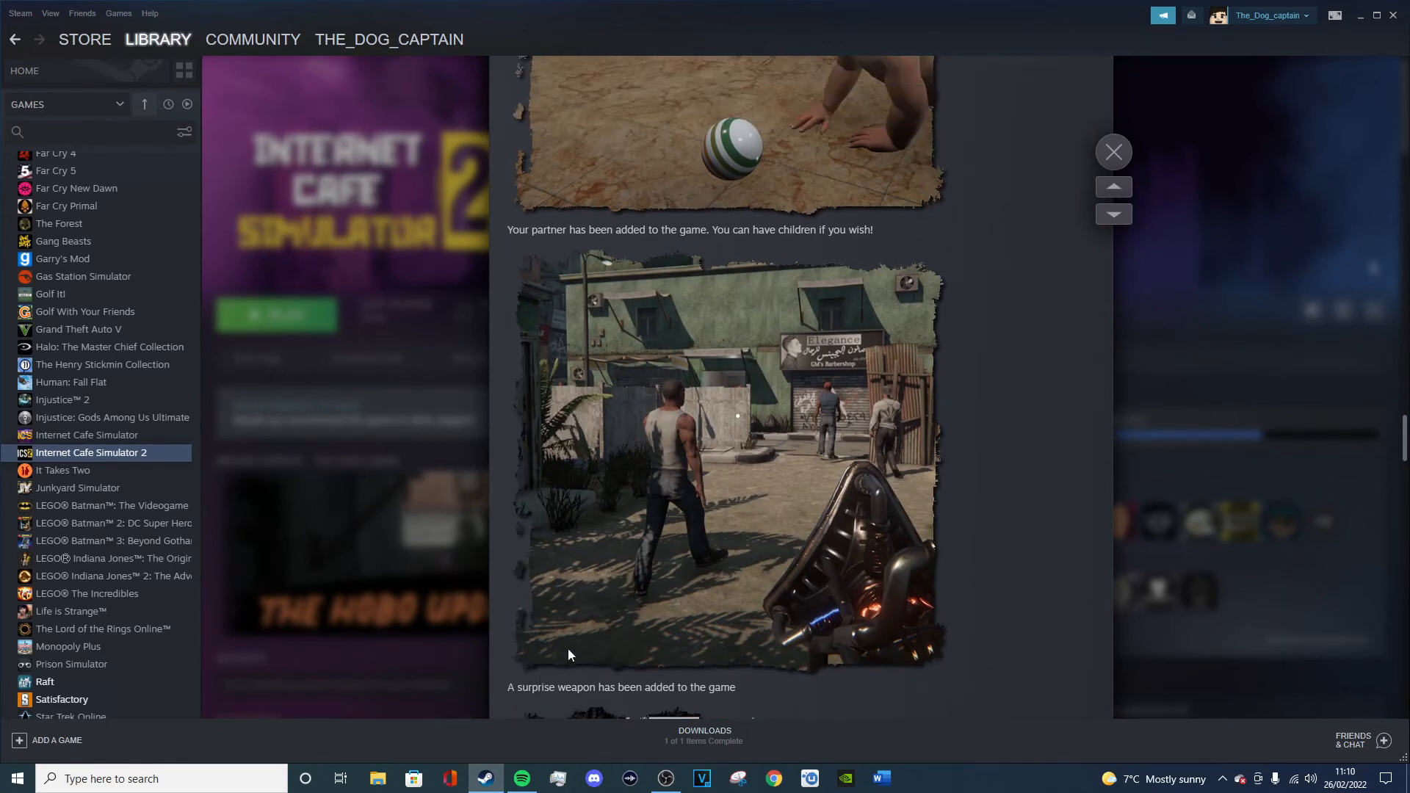
pyautogui.scroll(-2, 585, 634)
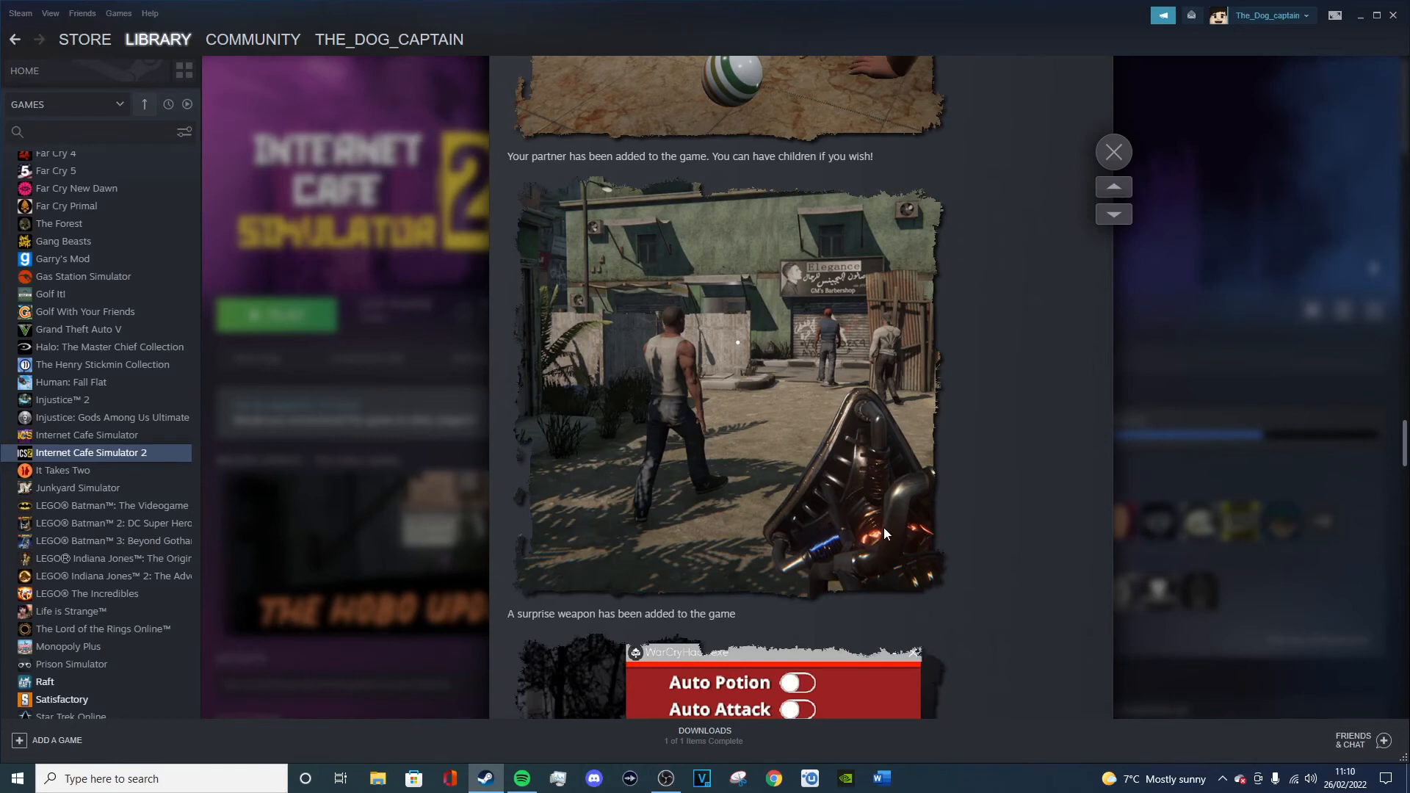
pyautogui.scroll(-3, 993, 489)
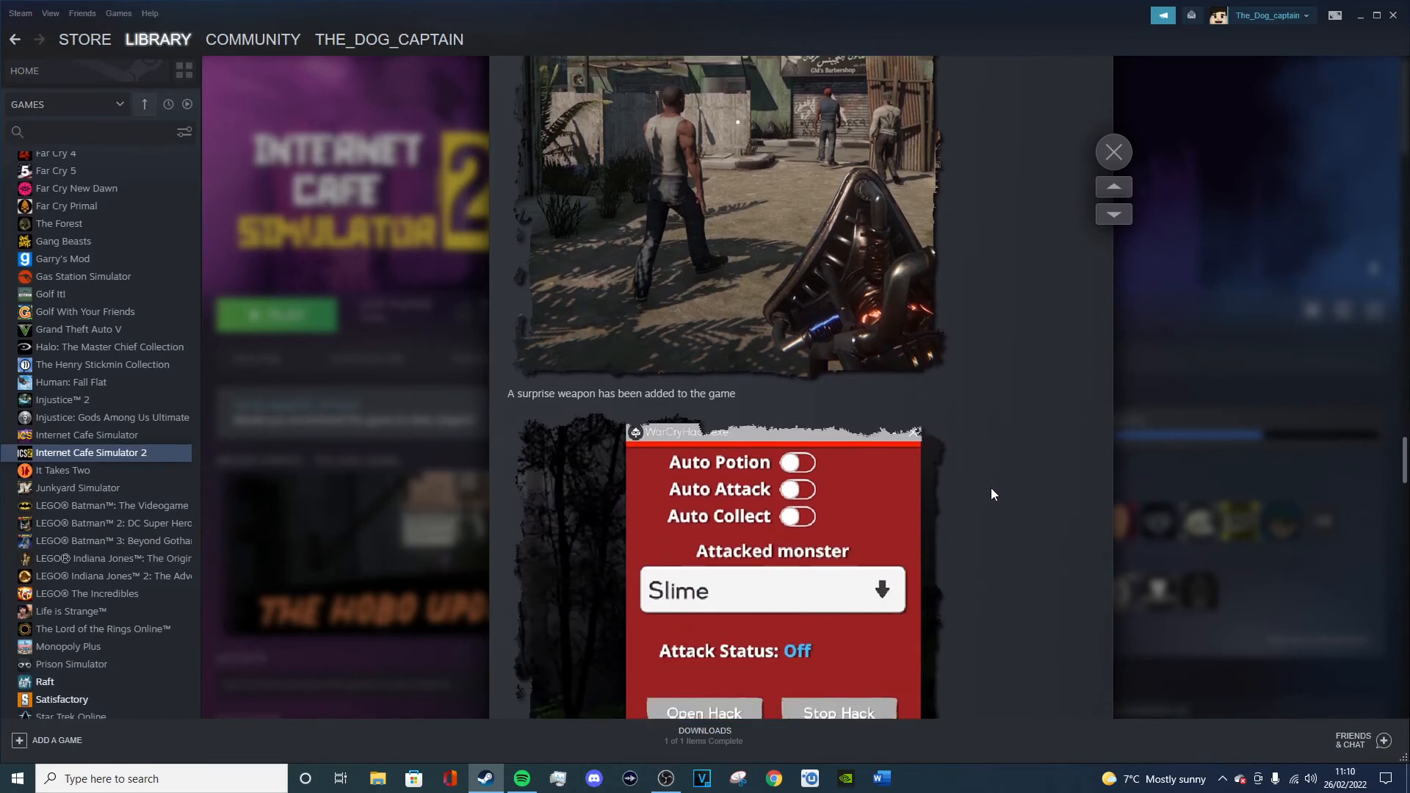
pyautogui.scroll(-2, 990, 488)
pyautogui.scroll(-2, 990, 488)
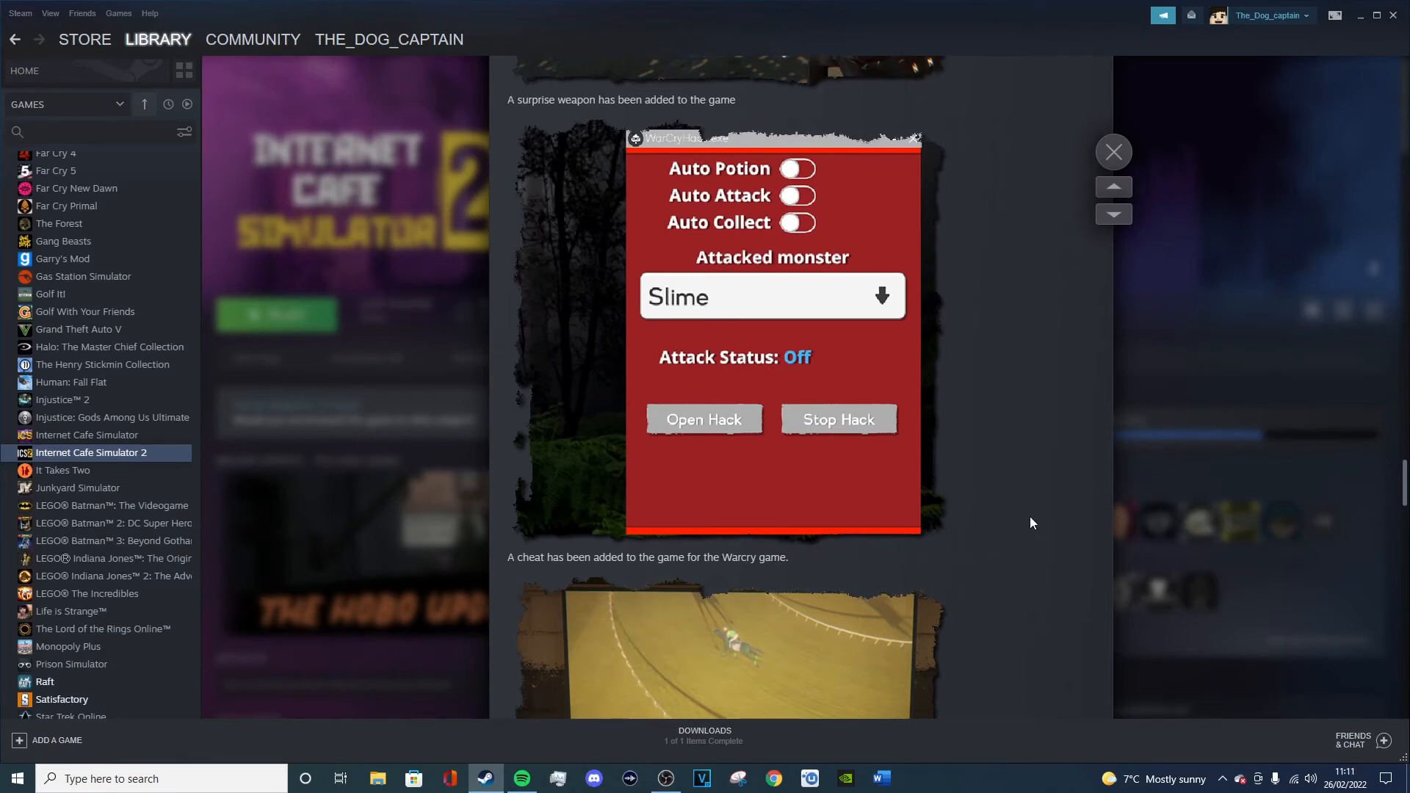
pyautogui.scroll(-2, 970, 386)
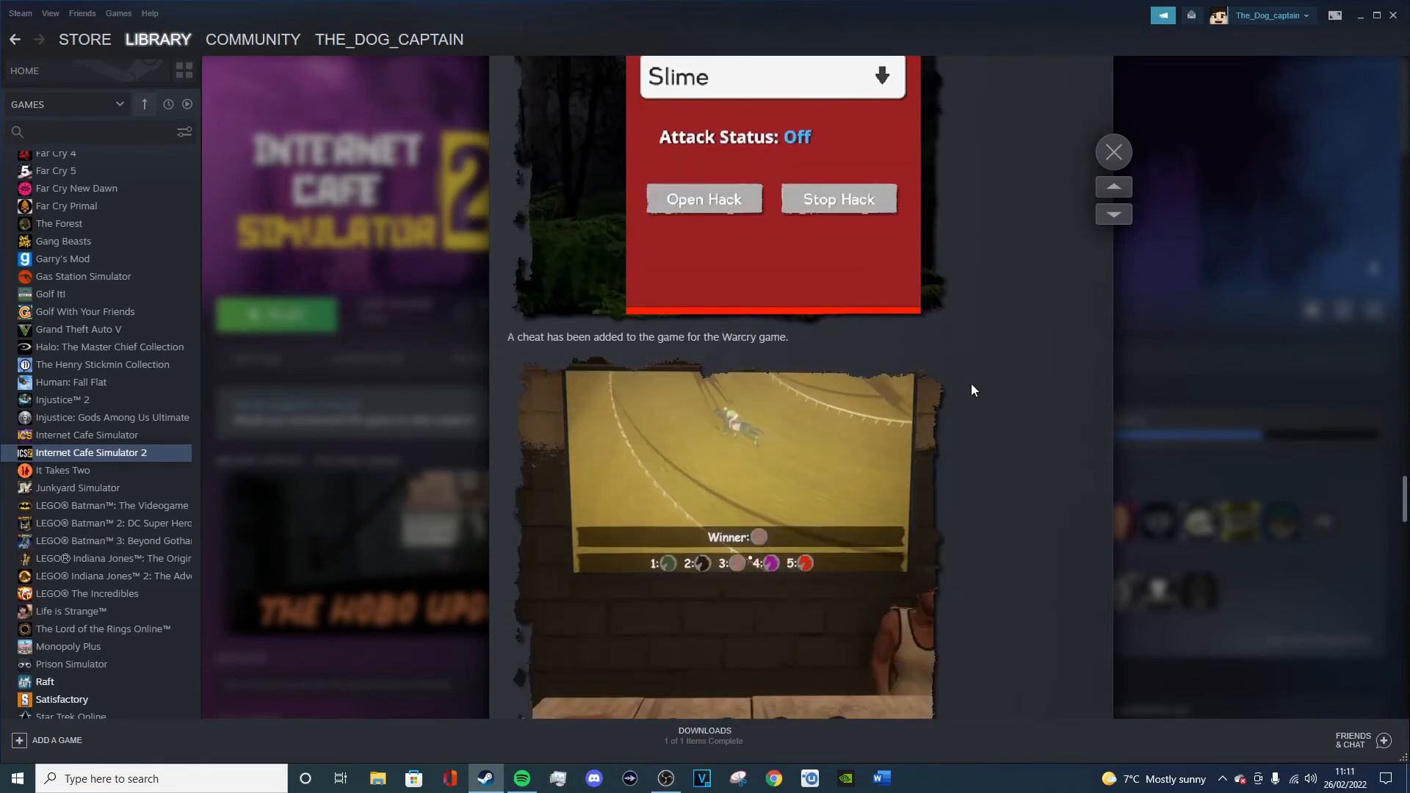
pyautogui.scroll(-1, 970, 386)
pyautogui.scroll(-1, 969, 389)
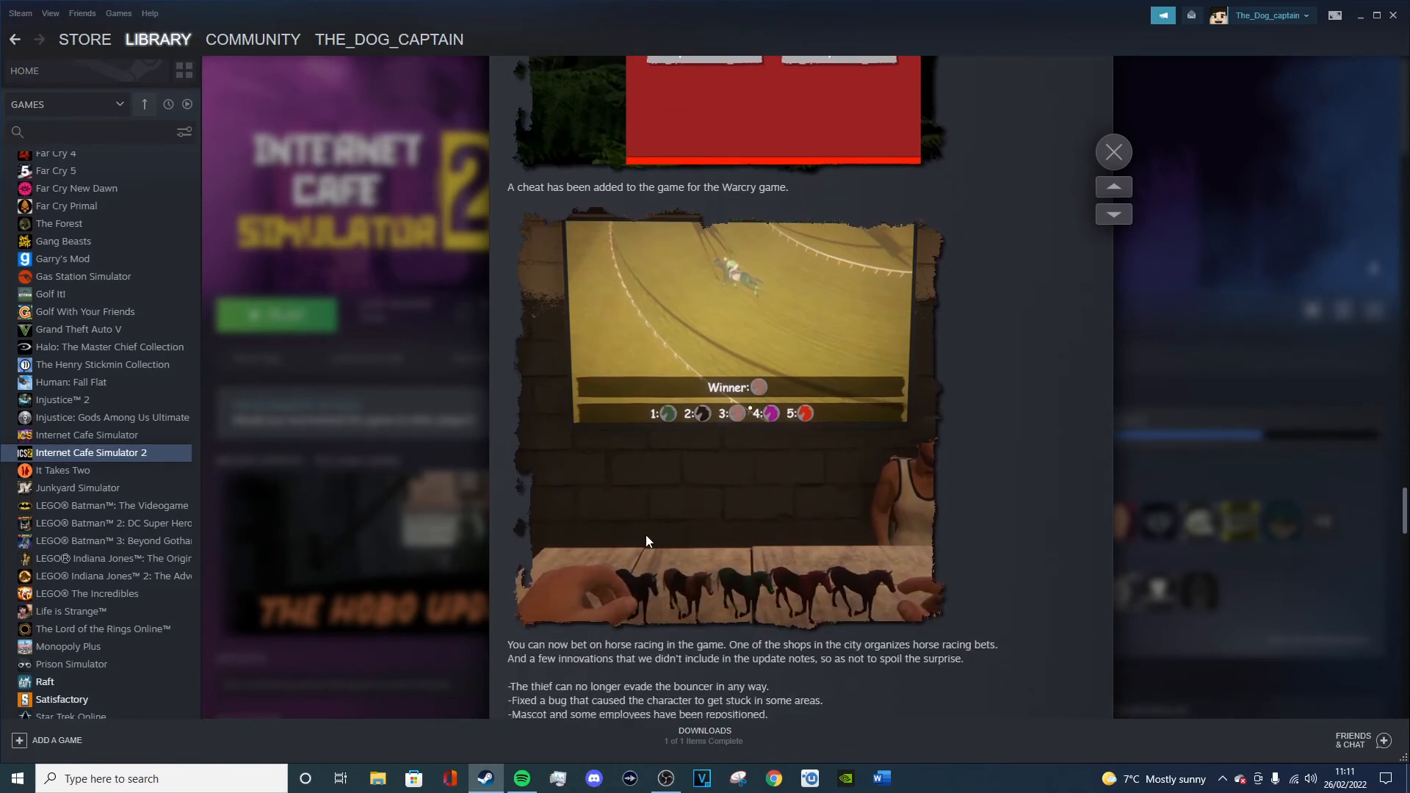
pyautogui.scroll(-1, 645, 533)
pyautogui.scroll(-1, 646, 535)
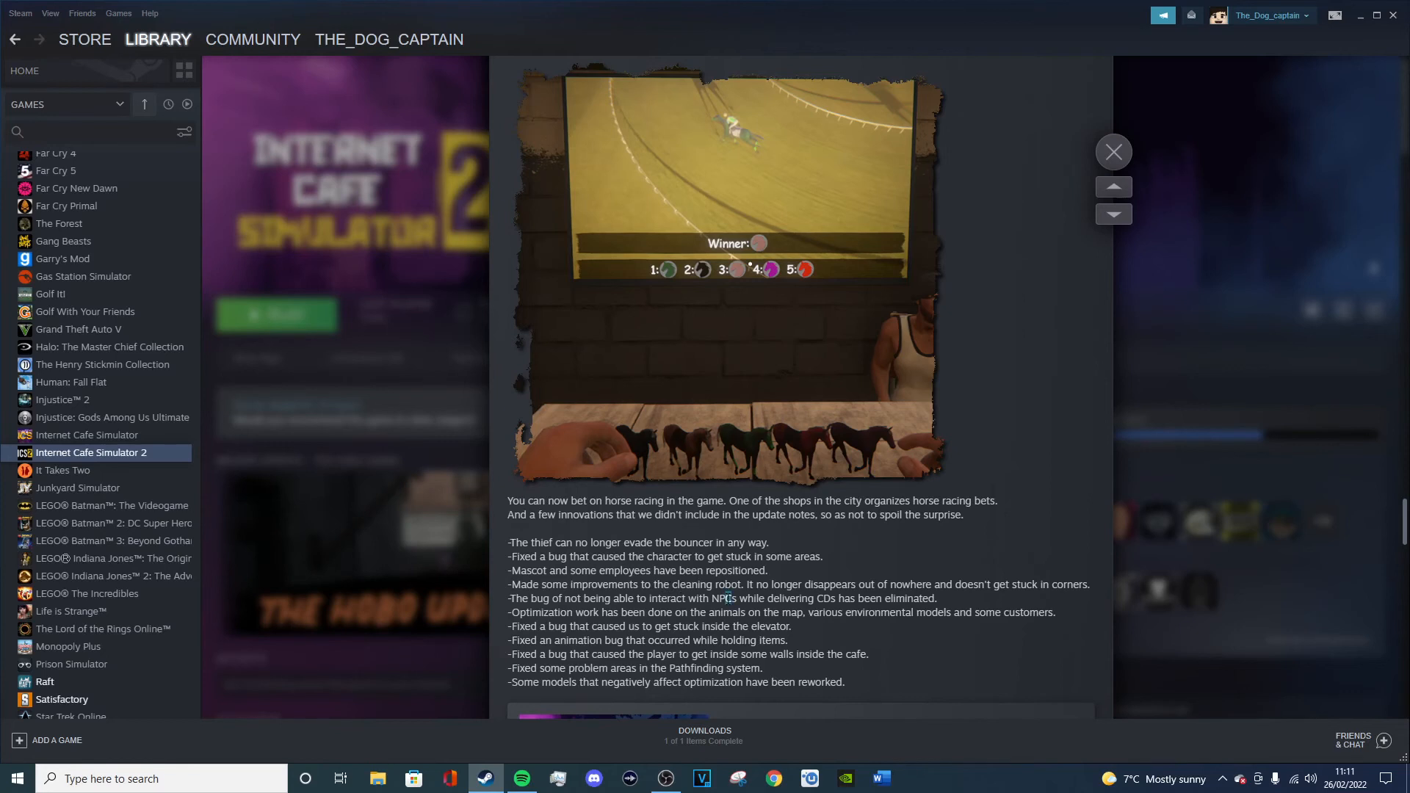
pyautogui.click(794, 598)
pyautogui.scroll(-1, 730, 612)
pyautogui.scroll(-3, 801, 441)
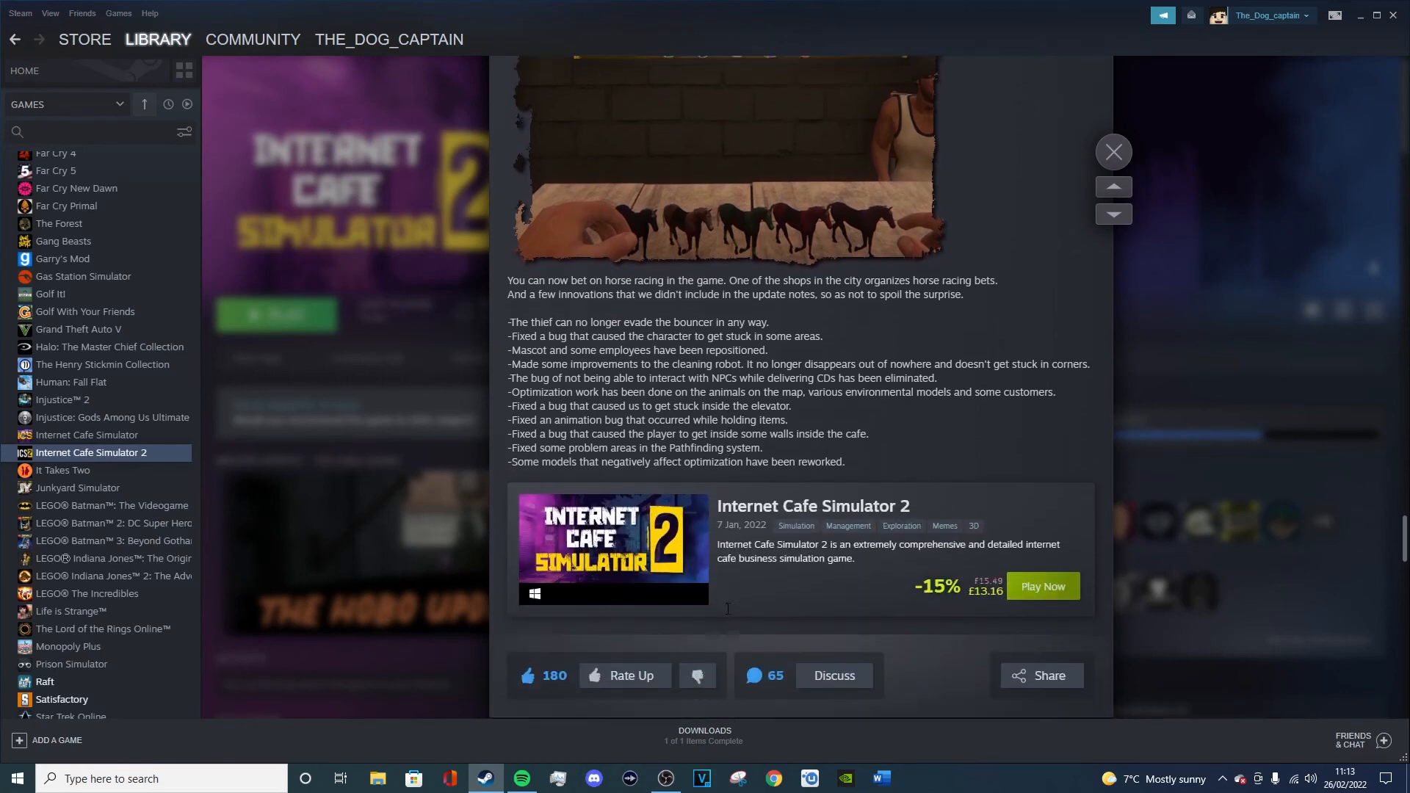
pyautogui.scroll(3, 801, 441)
# Step: Close the Hobo Update news overlay, returning to the Internet Cafe Simulator 2 library page
pyautogui.click(1236, 265)
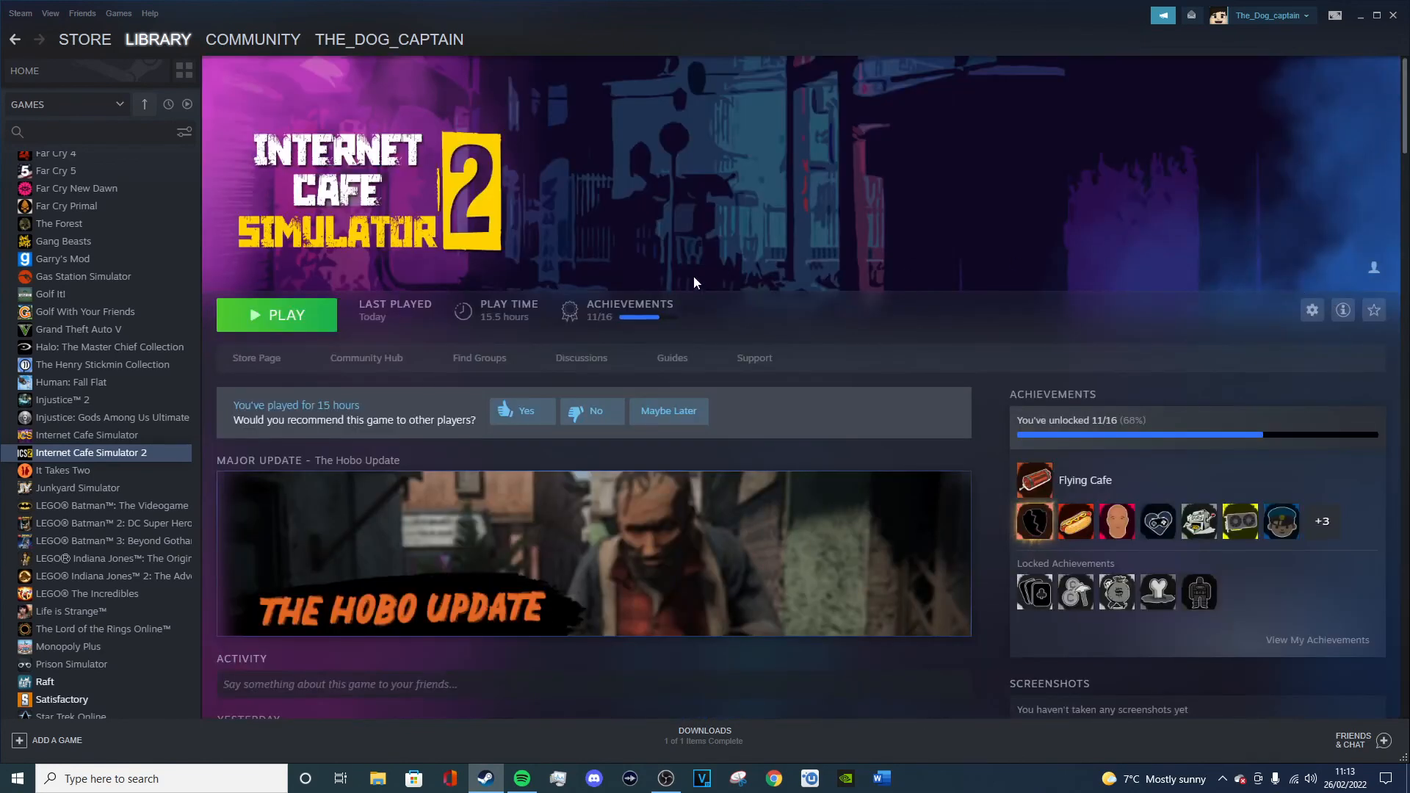